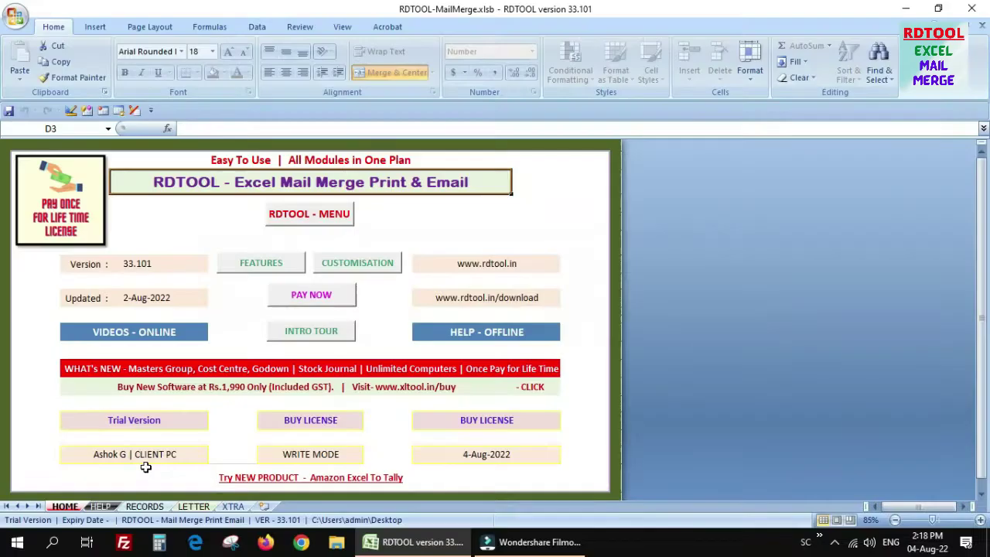
{"action": "left_click", "coordinate": [160, 508]}
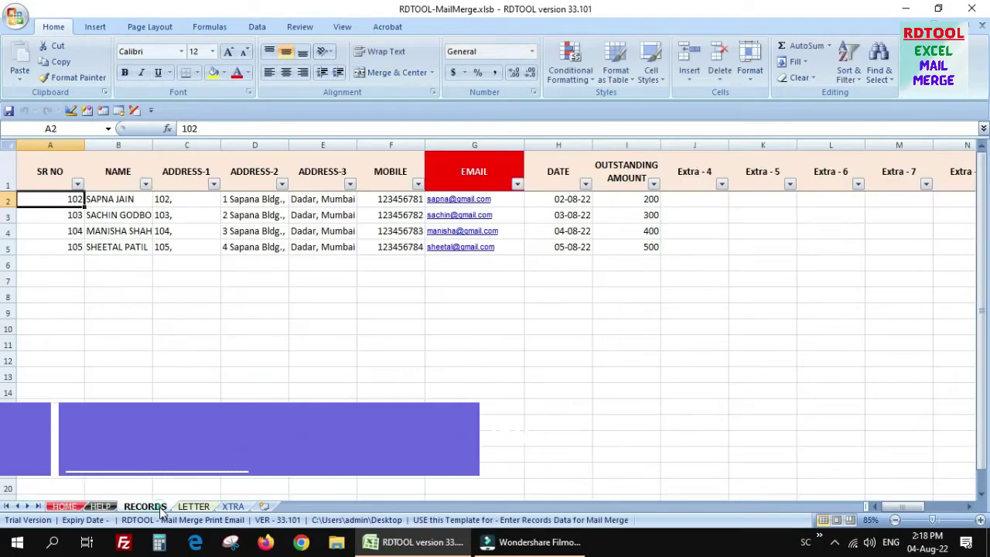
{"action": "left_click", "coordinate": [56, 172]}
{"action": "key", "text": "Right"}
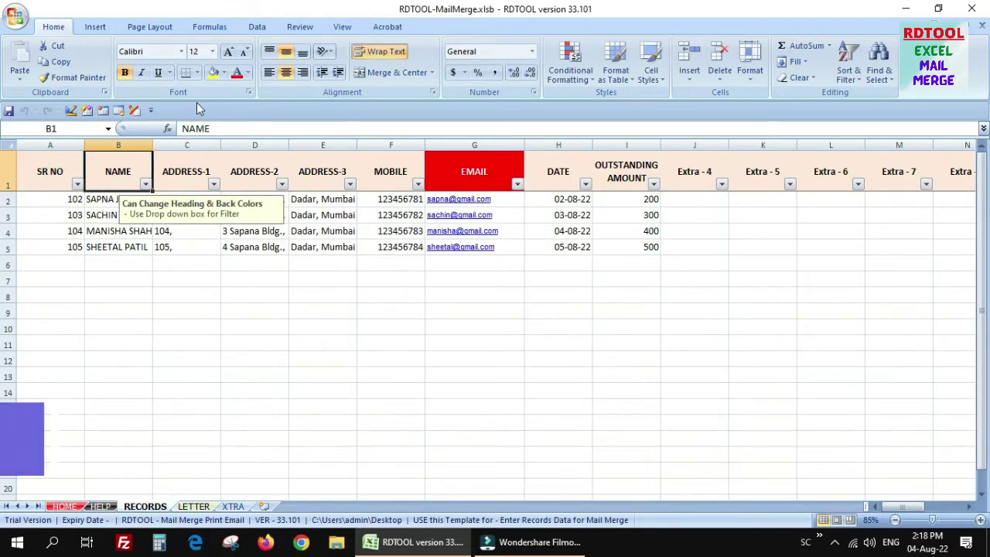
{"action": "key", "text": "Right"}
{"action": "key", "text": "Right"}
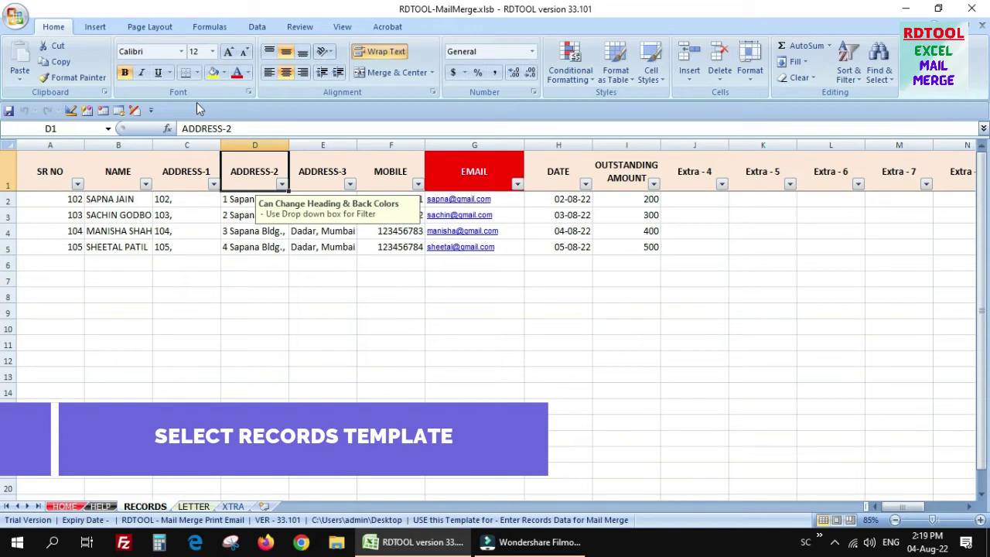
{"action": "key", "text": "Right"}
{"action": "key", "text": "Right"}
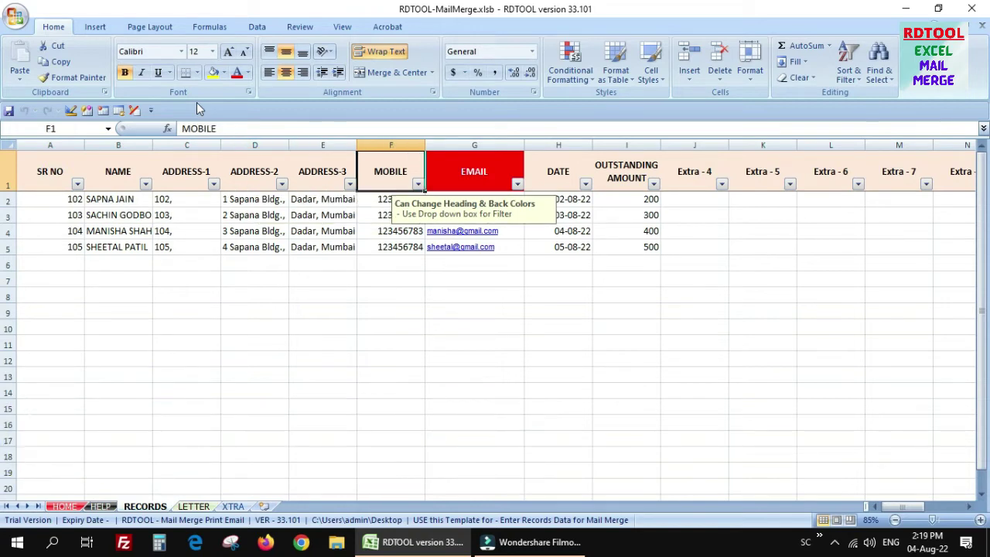
{"action": "key", "text": "Right"}
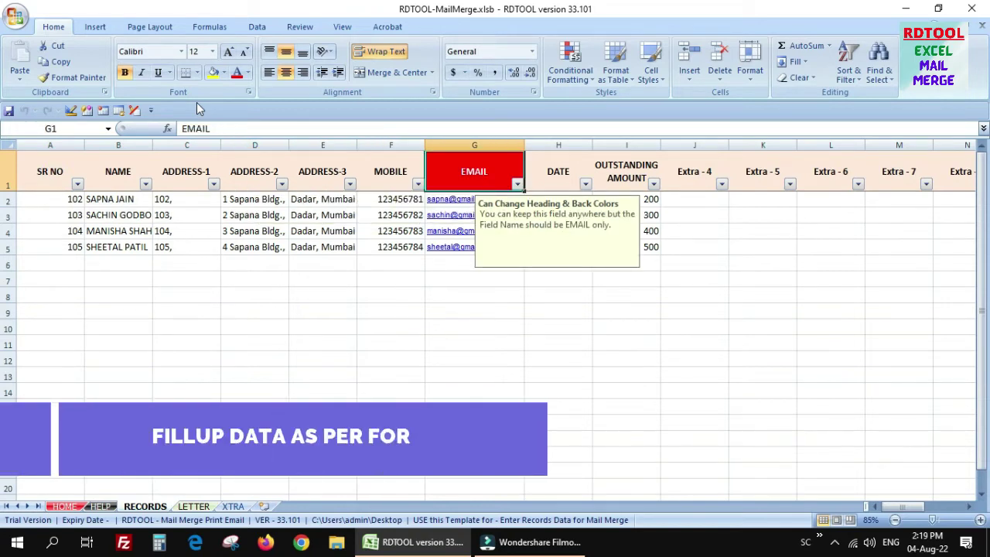
{"action": "key", "text": "Right"}
{"action": "key", "text": "Right"}
{"action": "key", "text": "Right"}
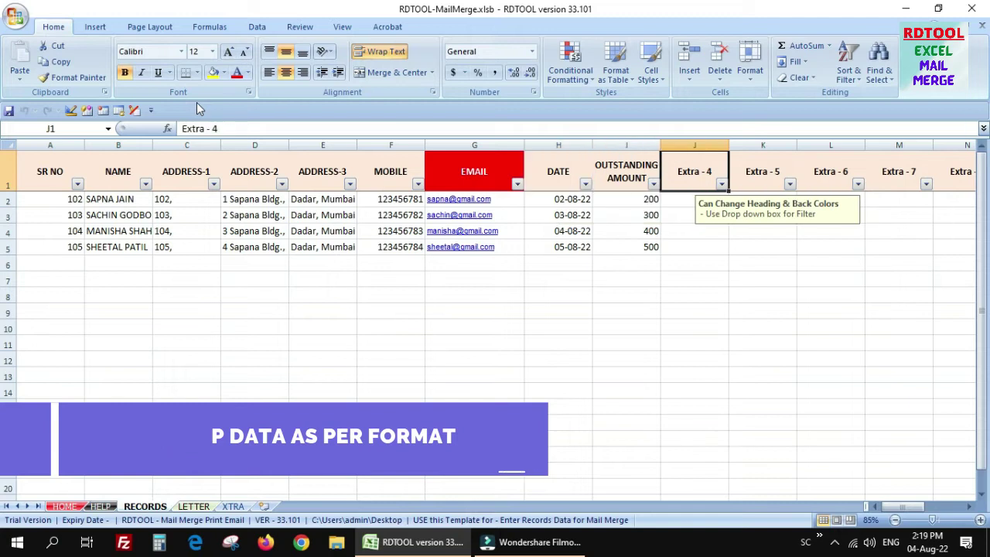
{"action": "key", "text": "Left"}
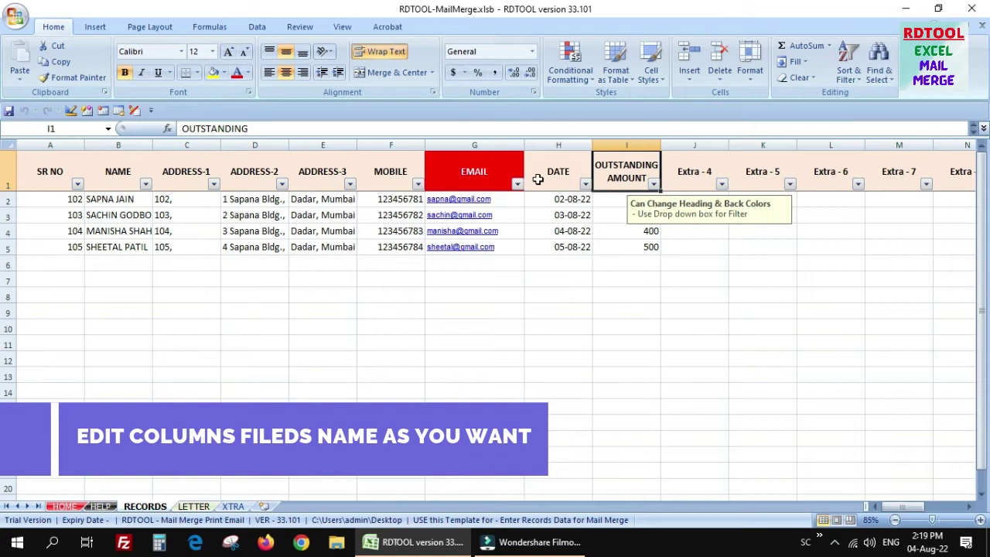
{"action": "key", "text": "Left"}
{"action": "left_click", "coordinate": [477, 144]}
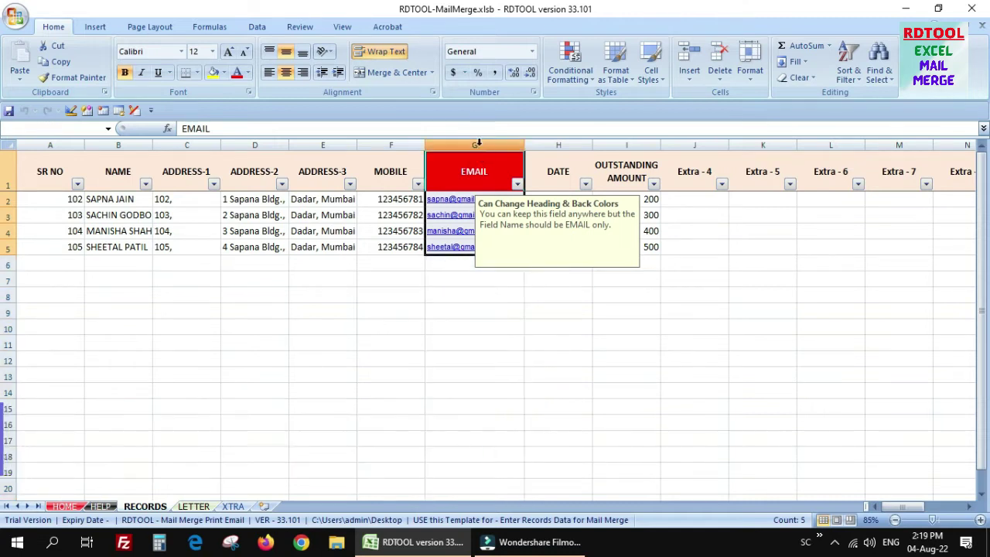
{"action": "key", "text": "Left"}
{"action": "key", "text": "Left"}
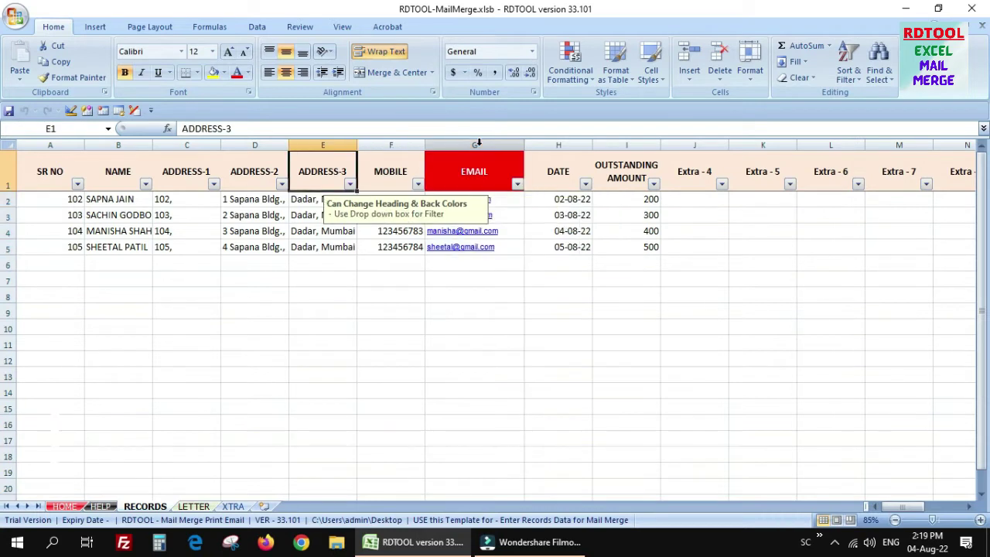
{"action": "key", "text": "Left"}
{"action": "key", "text": "Left"}
{"action": "key", "text": "Left"}
{"action": "key", "text": "Left"}
{"action": "key", "text": "Down"}
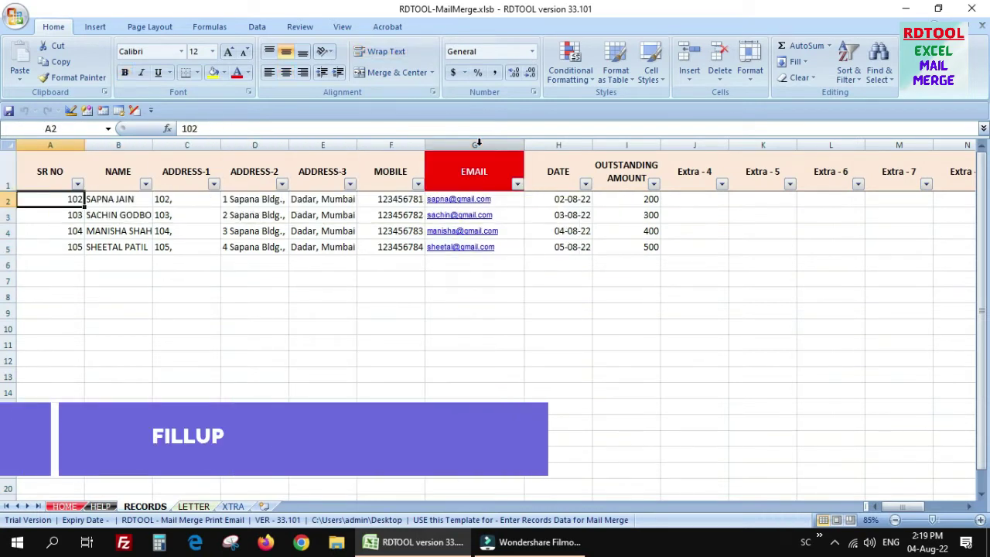
{"action": "key", "text": "shift+space"}
{"action": "key", "text": "Down"}
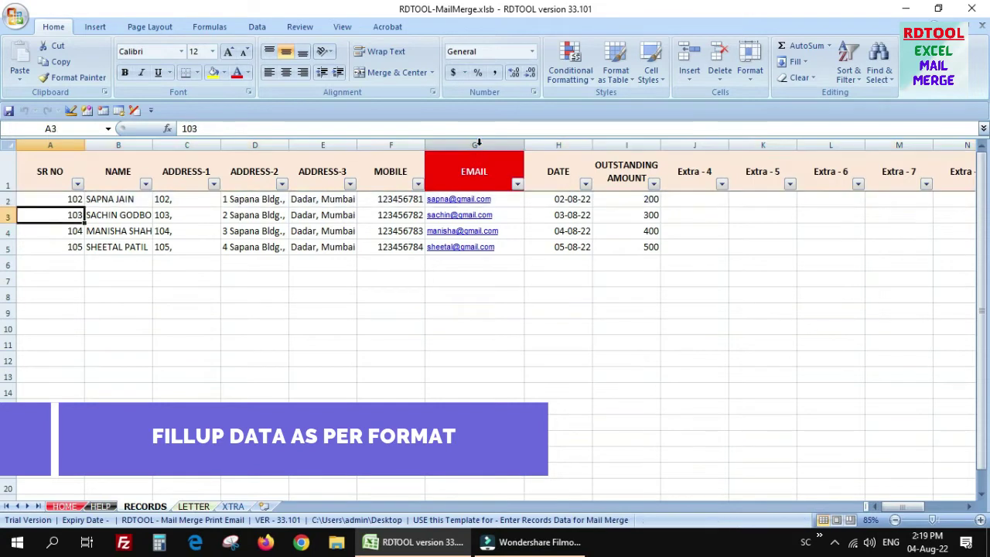
{"action": "key", "text": "shift+space"}
{"action": "key", "text": "Down"}
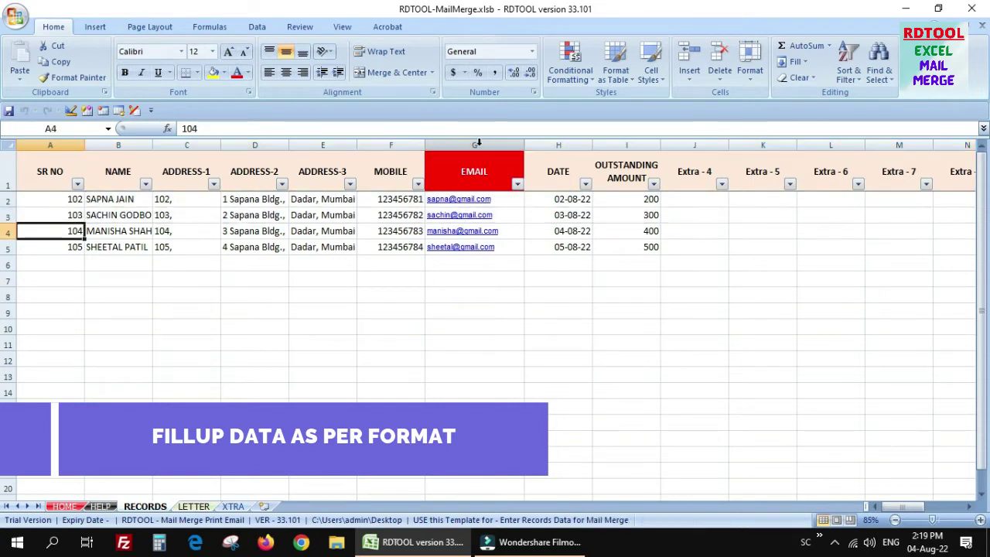
{"action": "key", "text": "shift+space"}
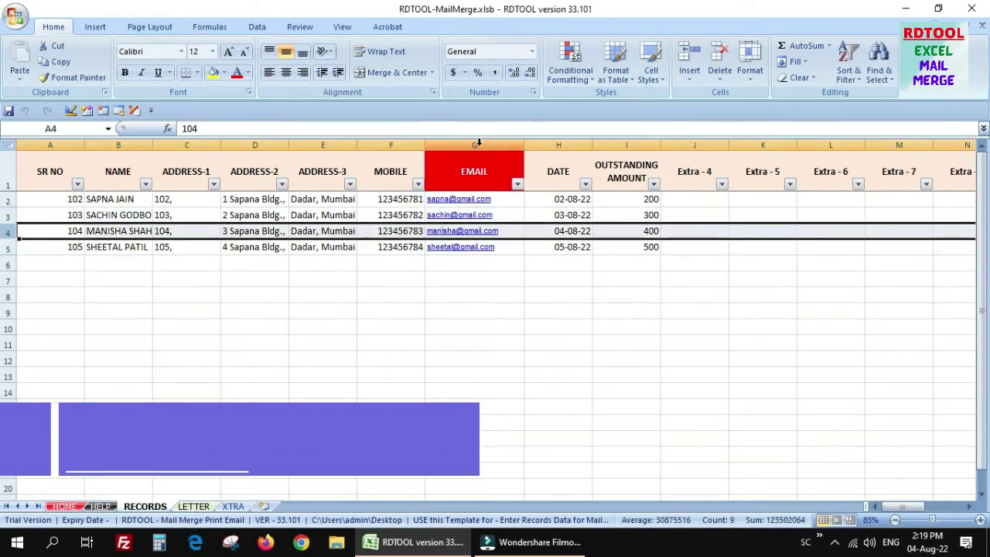
{"action": "key", "text": "Down"}
{"action": "key", "text": "shift+space"}
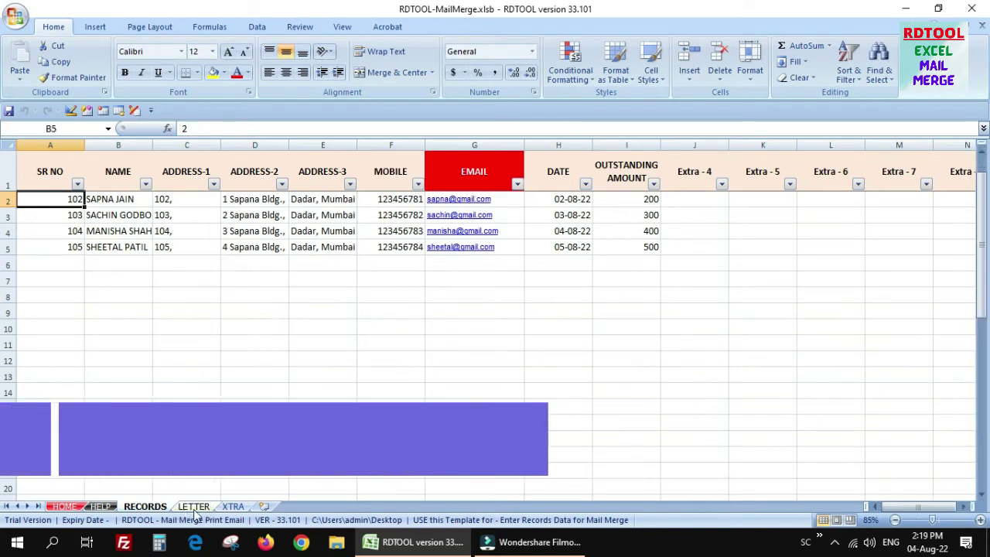
{"action": "left_click", "coordinate": [194, 507]}
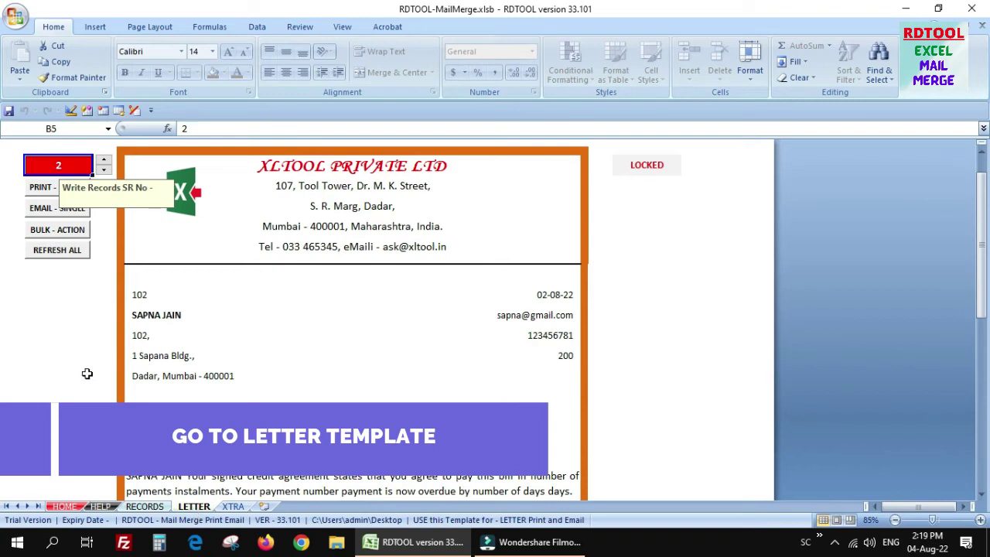
{"action": "left_click", "coordinate": [54, 274]}
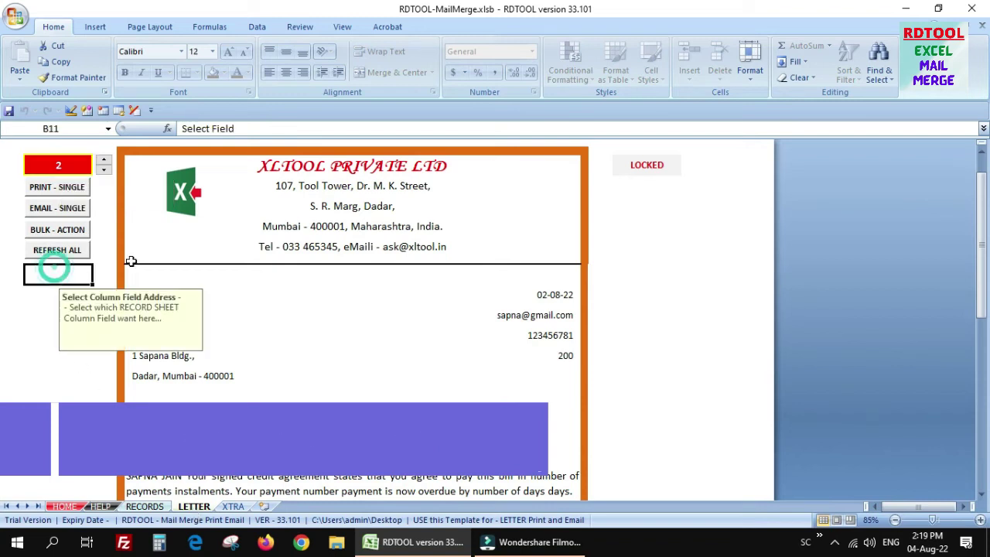
{"action": "key", "text": "Up"}
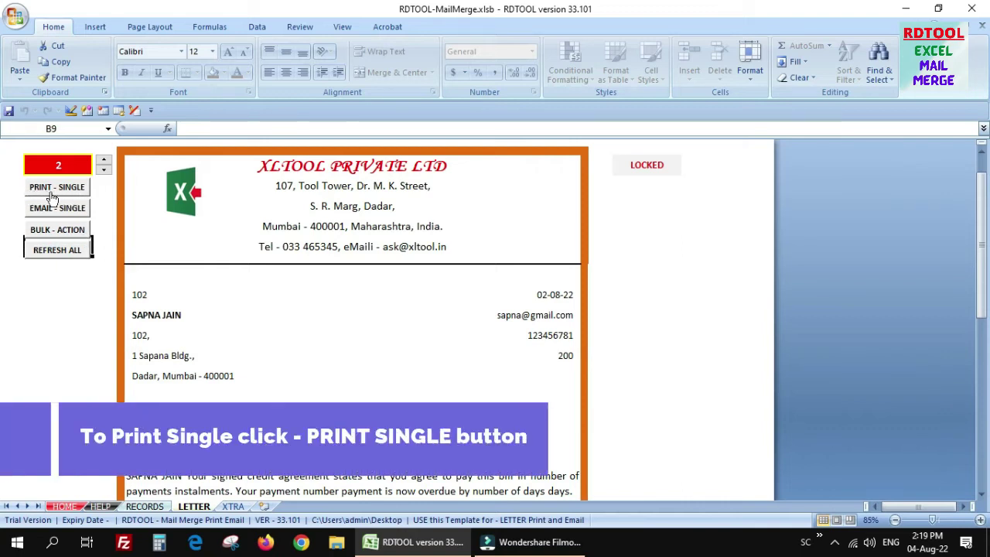
{"action": "left_click", "coordinate": [80, 189]}
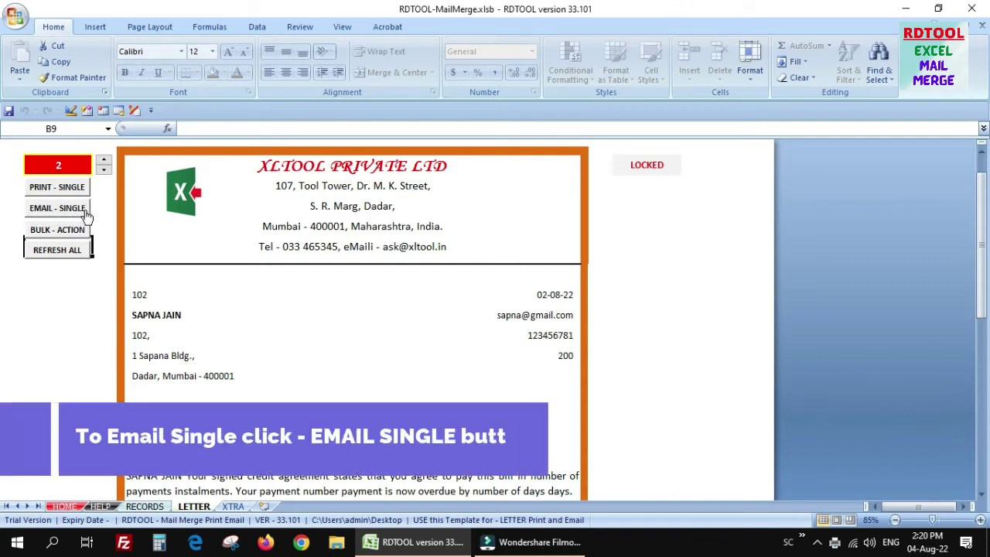
{"action": "left_click", "coordinate": [86, 212]}
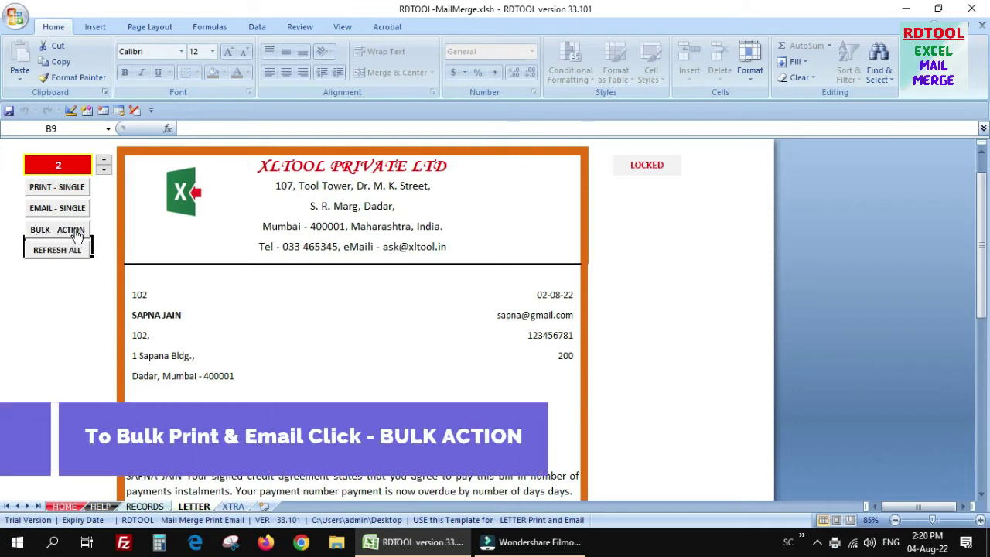
Set the bulk range end to record 4, then print and confirm letters 2 to 4
{"action": "left_click", "coordinate": [80, 235]}
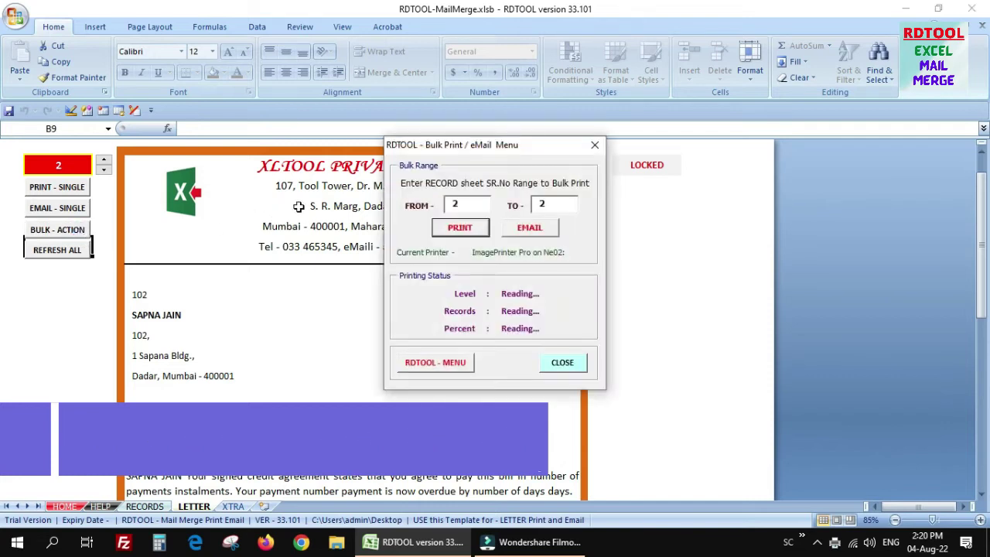
{"action": "double_click", "coordinate": [458, 204]}
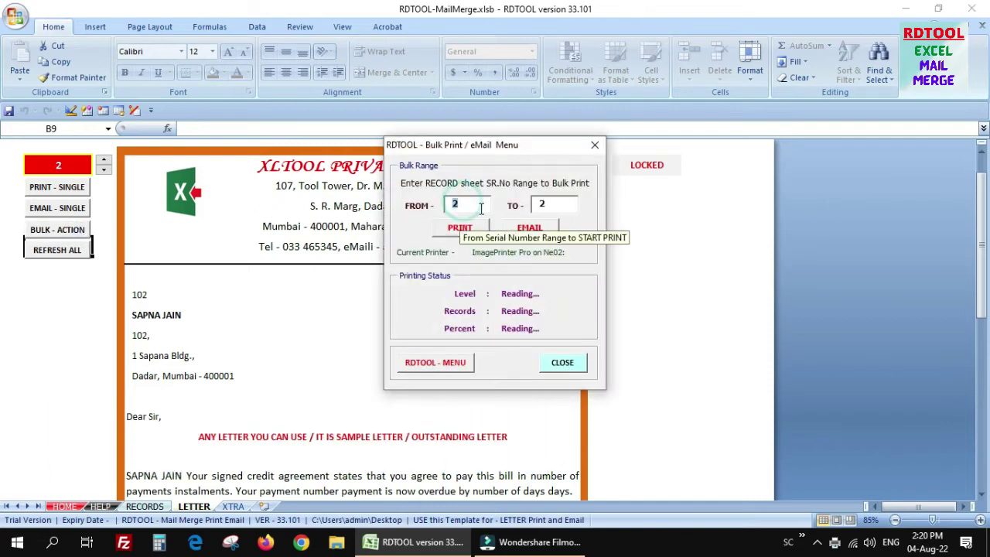
{"action": "double_click", "coordinate": [563, 205]}
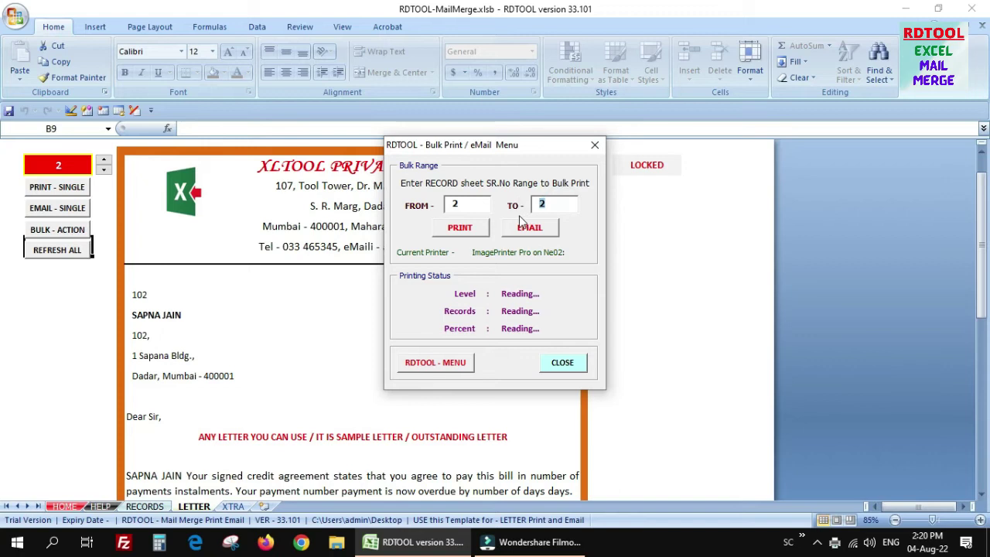
{"action": "type", "text": "4"}
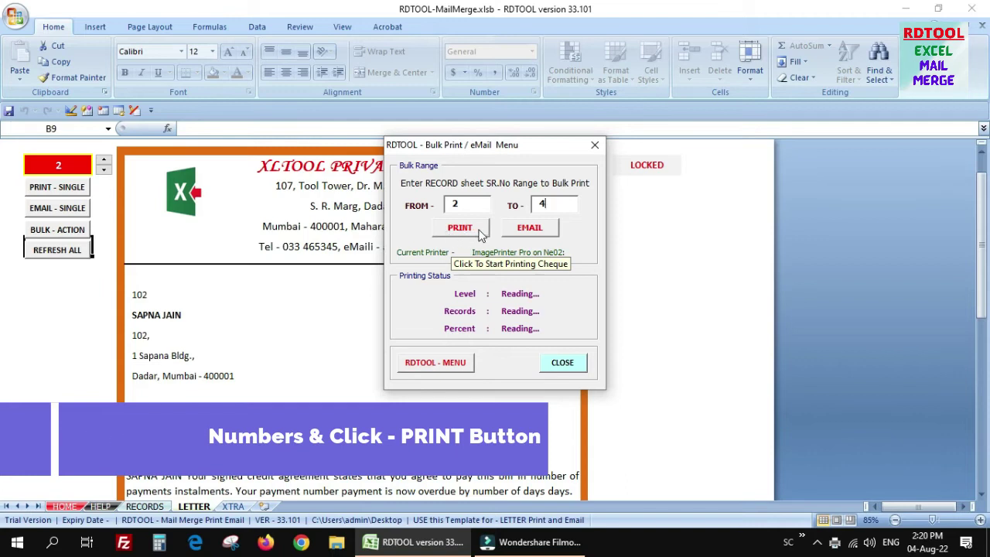
{"action": "left_click", "coordinate": [474, 232]}
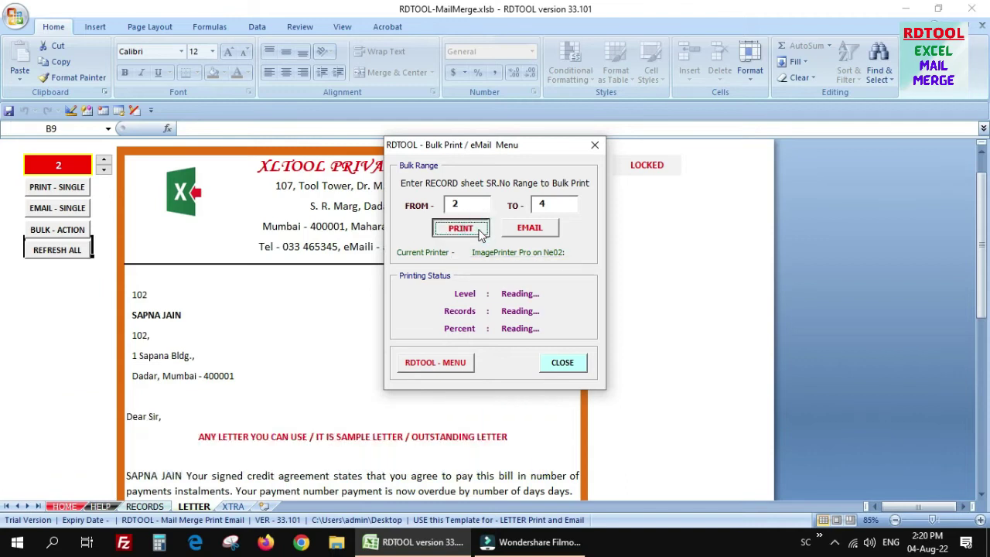
{"action": "left_click", "coordinate": [481, 232]}
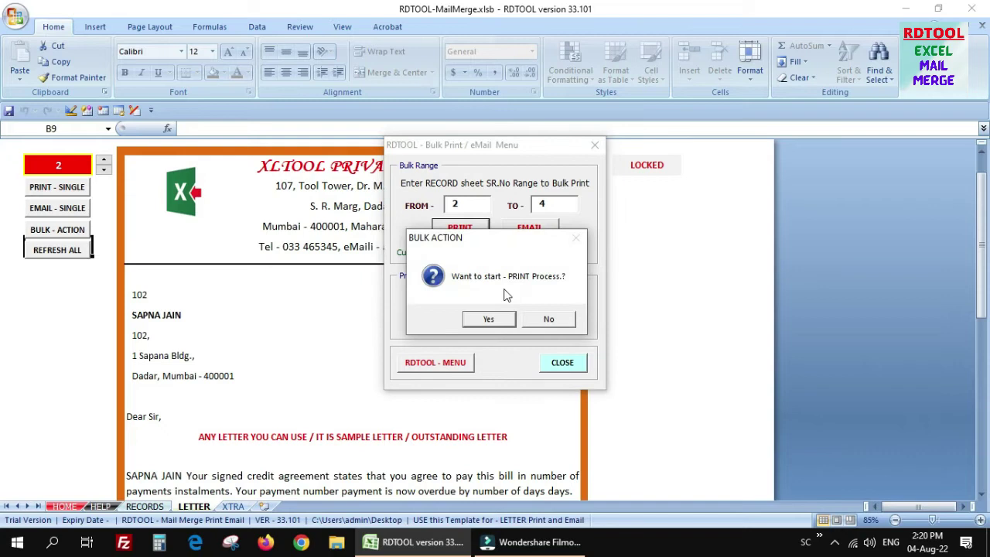
{"action": "left_click", "coordinate": [497, 319]}
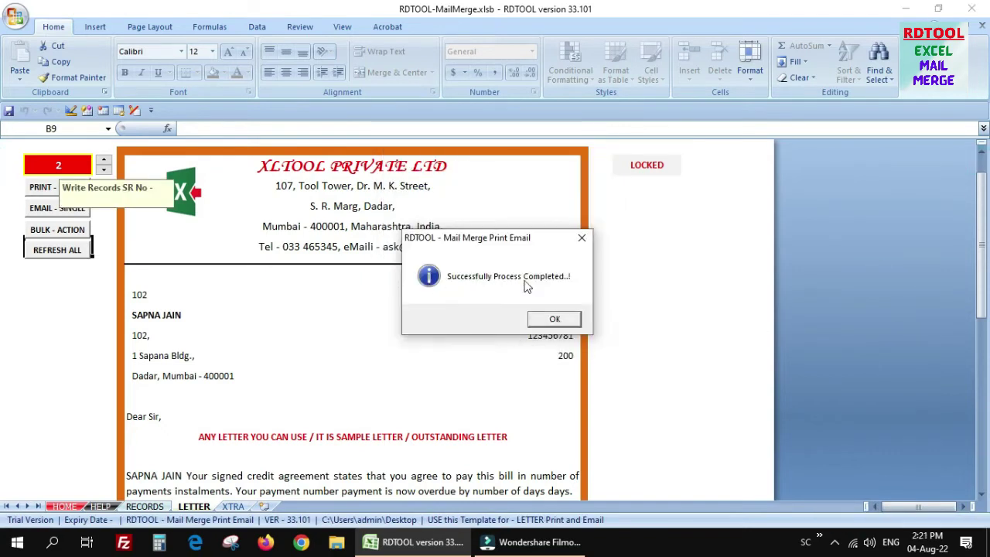
Close the success message and enter 2 as the letter's record number
{"action": "left_click", "coordinate": [555, 319]}
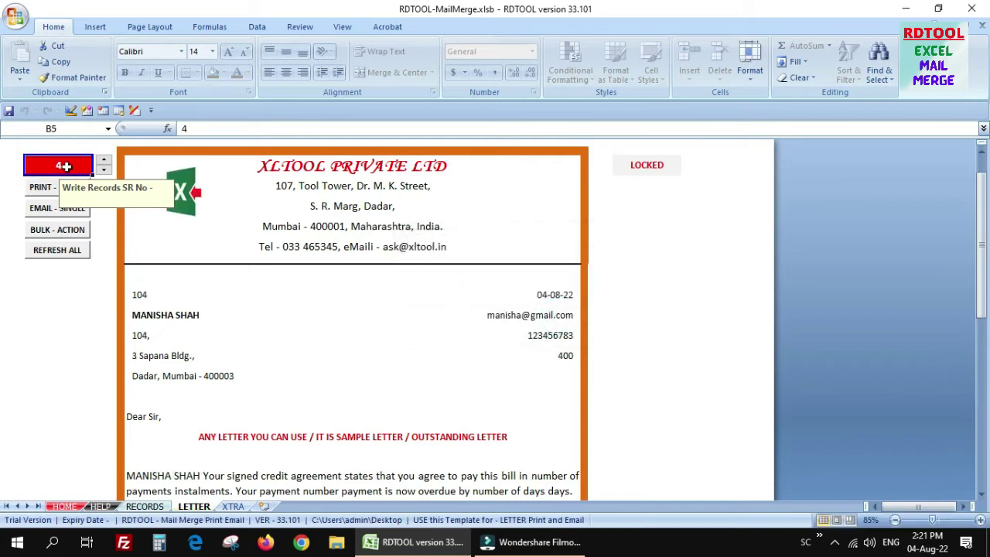
{"action": "type", "text": "2"}
{"action": "key", "text": "Return"}
Send the 2–5 record range by bulk email, confirm it, and close the completion notice
{"action": "left_click", "coordinate": [81, 234]}
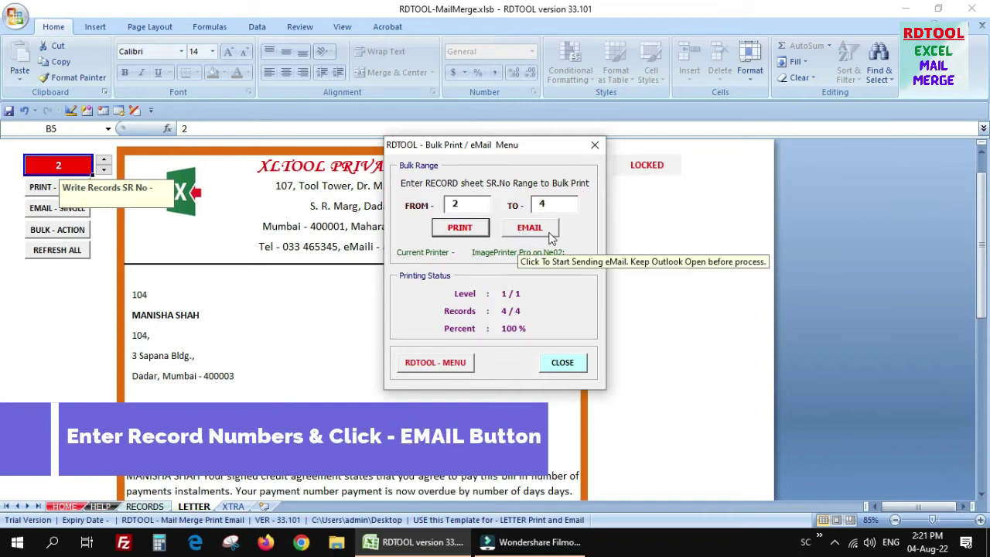
{"action": "left_click", "coordinate": [549, 232]}
{"action": "type", "text": "5"}
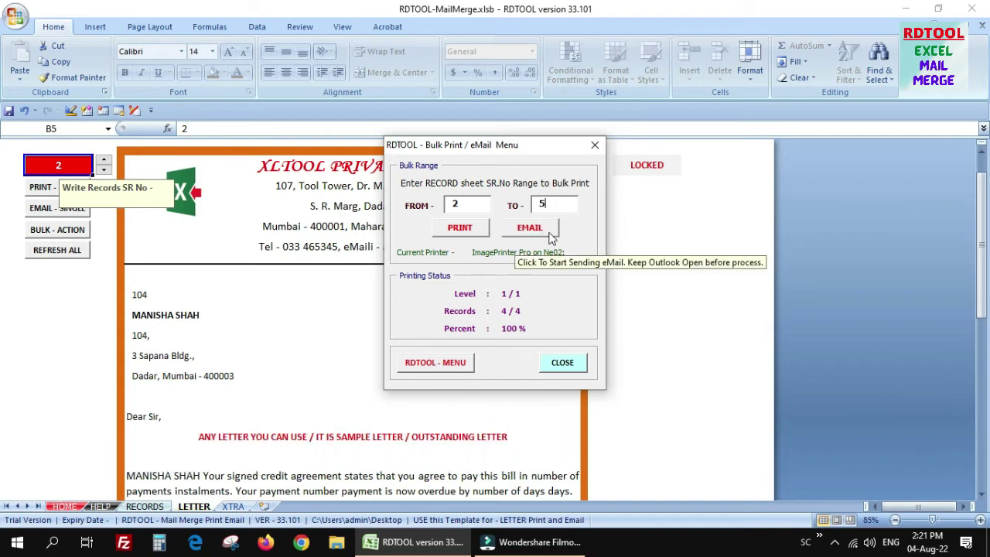
{"action": "left_click", "coordinate": [550, 237]}
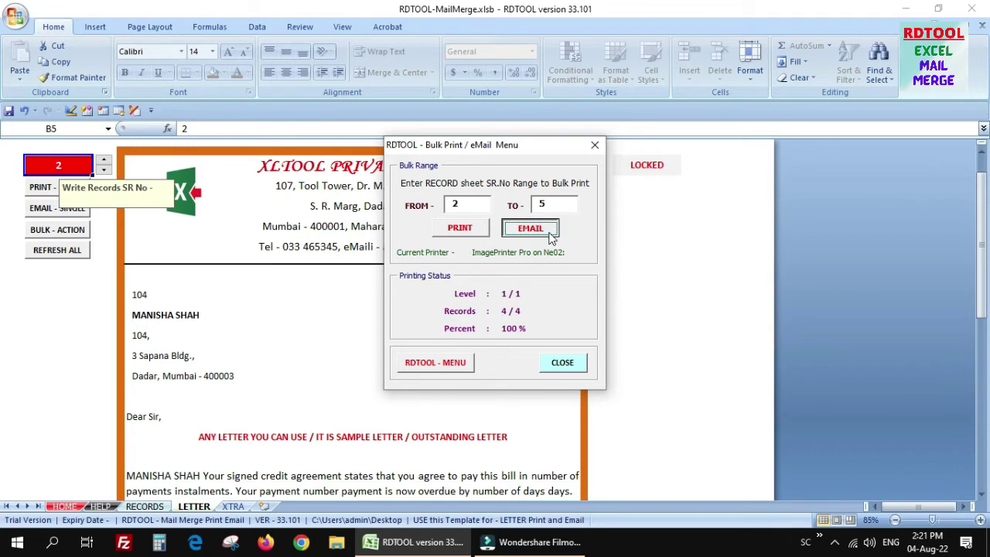
{"action": "left_click", "coordinate": [550, 235]}
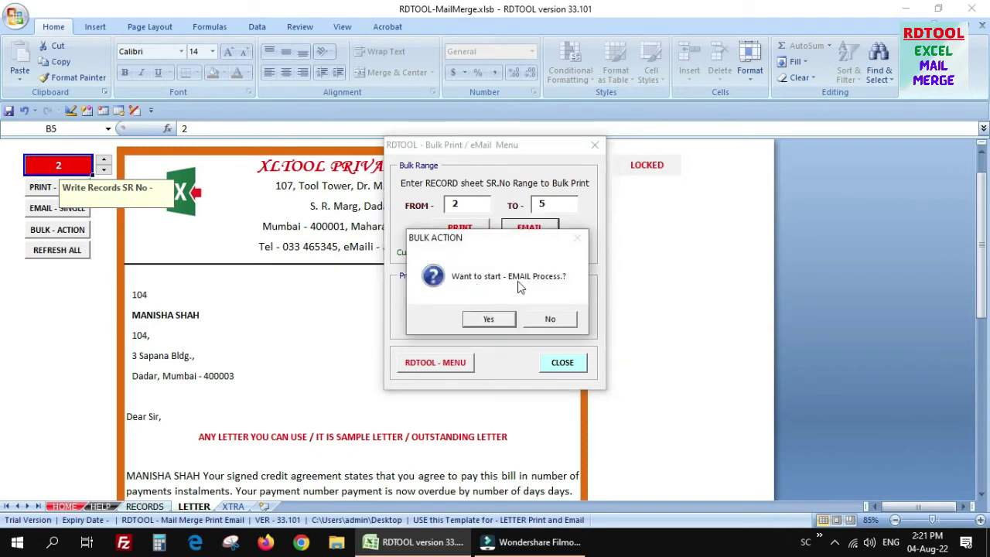
{"action": "left_click", "coordinate": [504, 322]}
{"action": "left_click", "coordinate": [504, 321]}
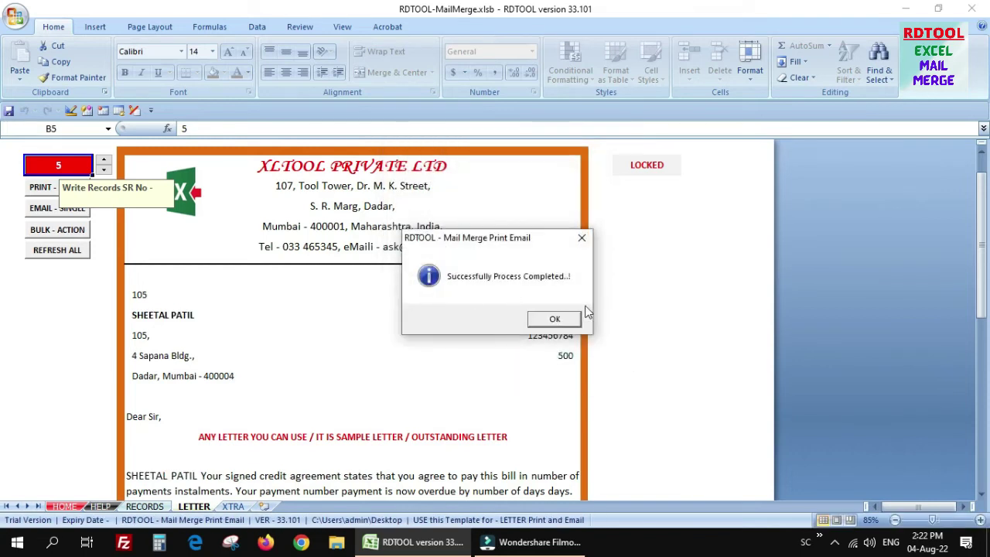
{"action": "left_click", "coordinate": [555, 318]}
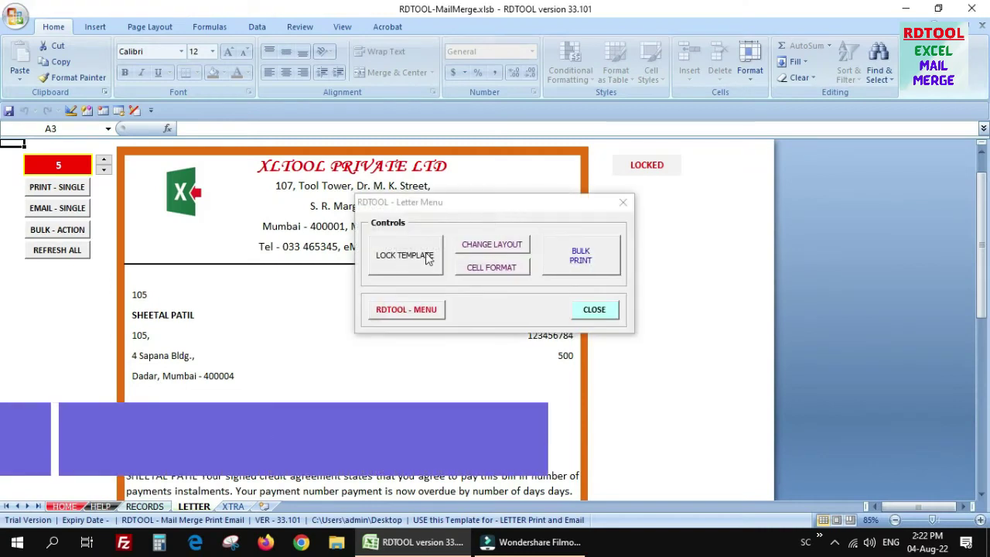
Choose CHANGE LAYOUT in the Letter Menu and acknowledge the Template is Unlocked notice
{"action": "left_click", "coordinate": [517, 253]}
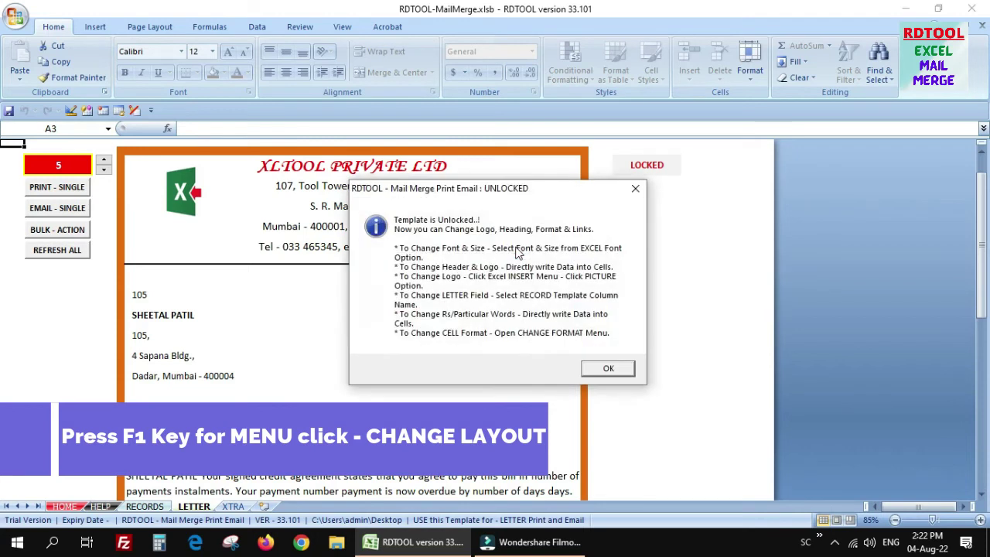
{"action": "left_click", "coordinate": [607, 371]}
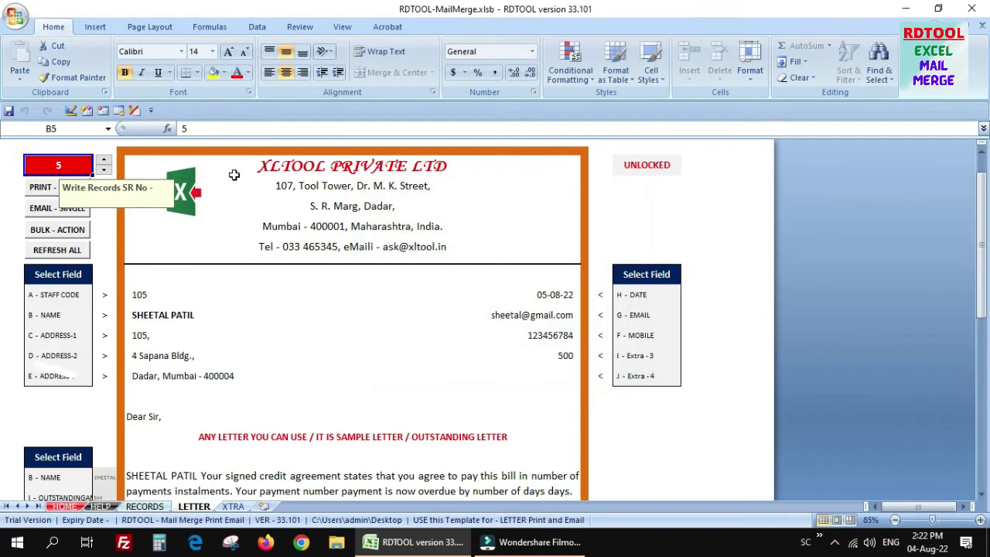
{"action": "left_click_drag", "start_coordinate": [245, 171], "coordinate": [252, 249]}
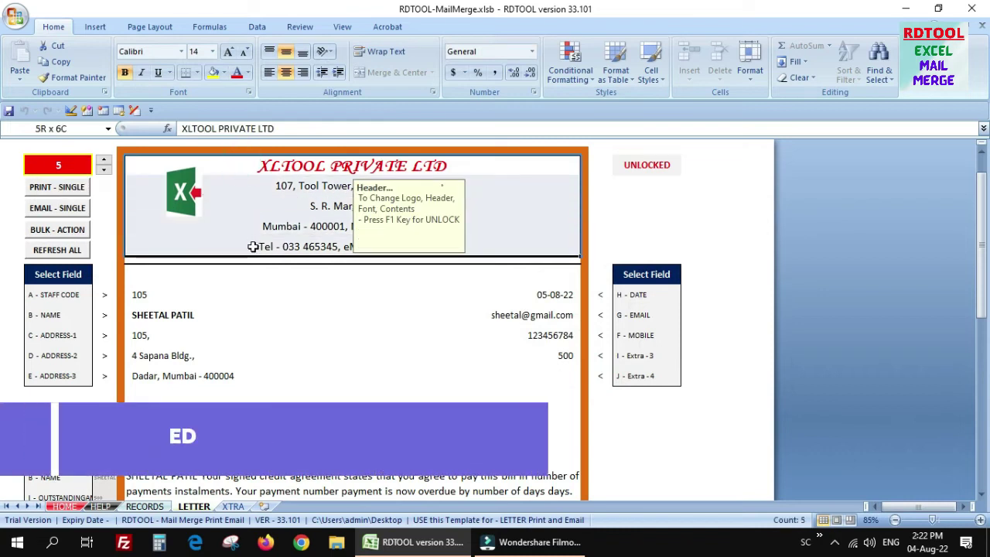
{"action": "mouse_move", "coordinate": [252, 250]}
{"action": "left_mouse_down"}
{"action": "mouse_move", "coordinate": [256, 170]}
{"action": "mouse_move", "coordinate": [252, 256]}
{"action": "left_mouse_up"}
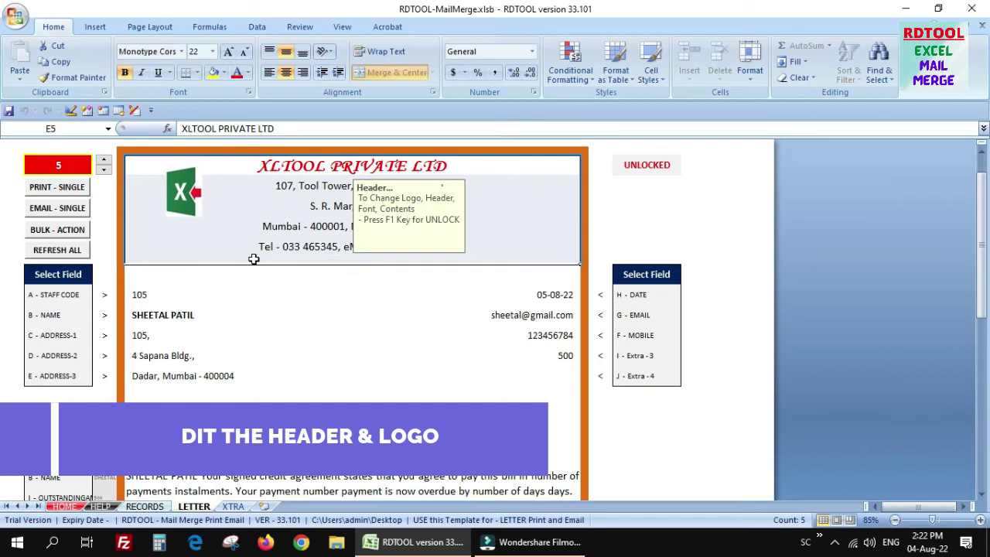
{"action": "scroll", "coordinate": [260, 256], "scroll_direction": "down", "scroll_amount": 1}
{"action": "scroll", "coordinate": [261, 256], "scroll_direction": "down", "scroll_amount": 2}
{"action": "scroll", "coordinate": [261, 256], "scroll_direction": "down", "scroll_amount": 2}
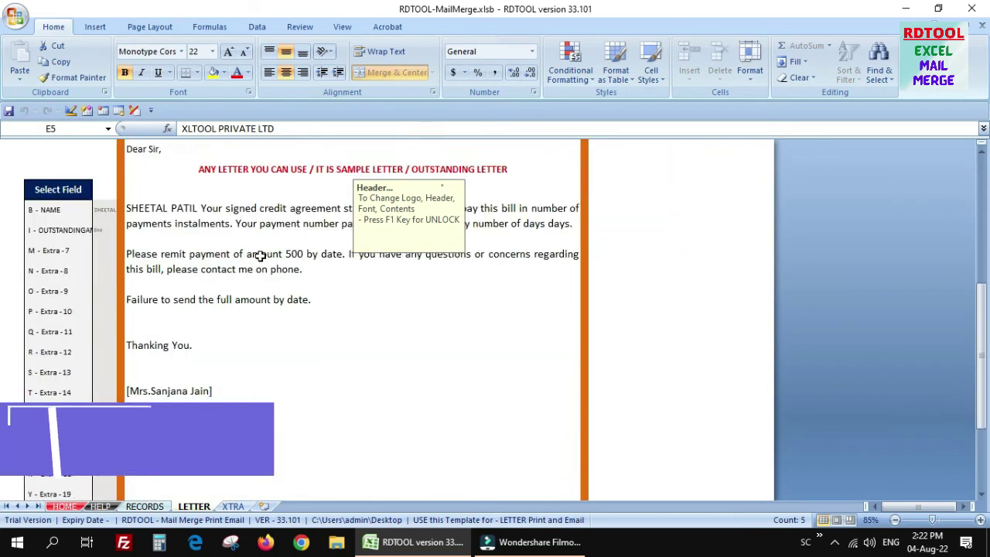
{"action": "left_click", "coordinate": [240, 173]}
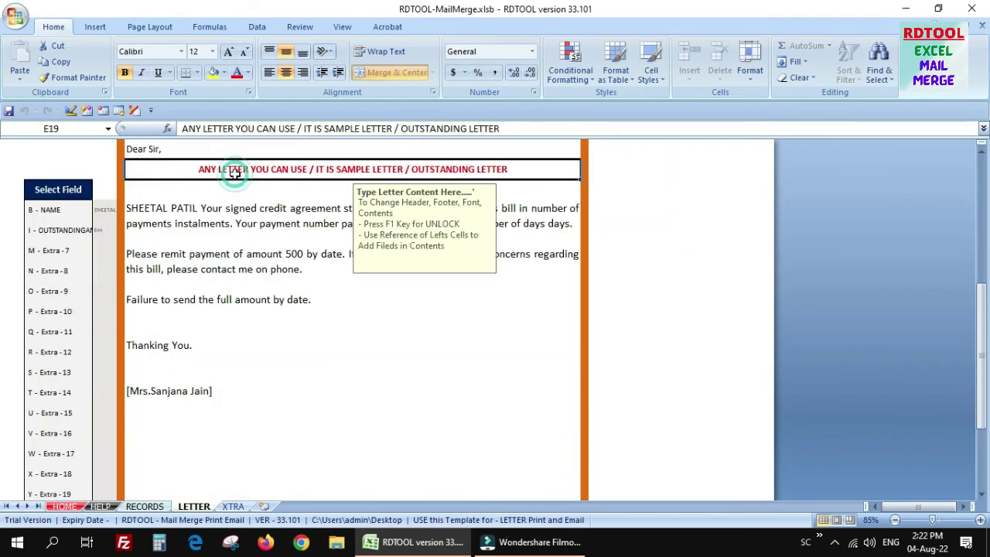
{"action": "left_click", "coordinate": [234, 215]}
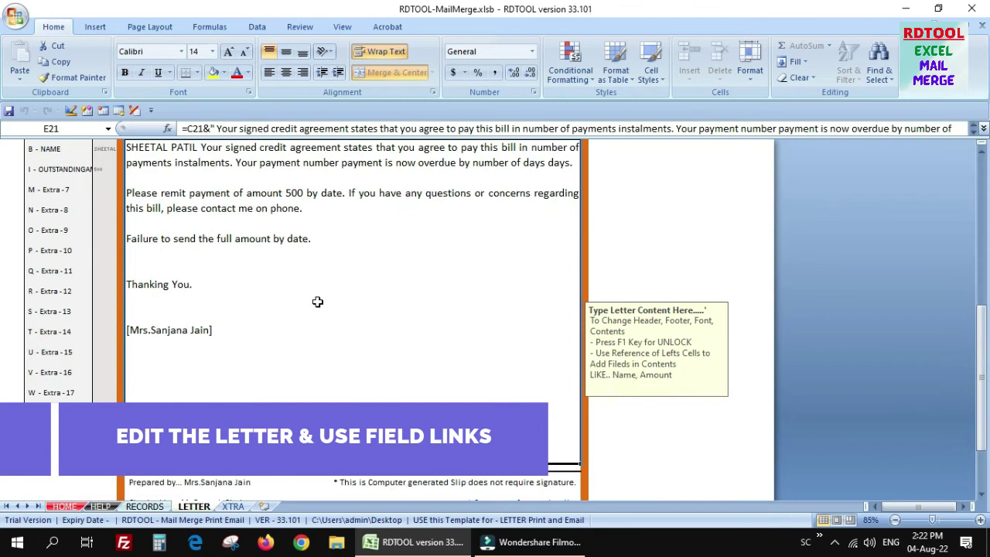
{"action": "scroll", "coordinate": [317, 302], "scroll_direction": "down", "scroll_amount": 1}
{"action": "scroll", "coordinate": [317, 302], "scroll_direction": "up", "scroll_amount": 2}
{"action": "double_click", "coordinate": [317, 301]}
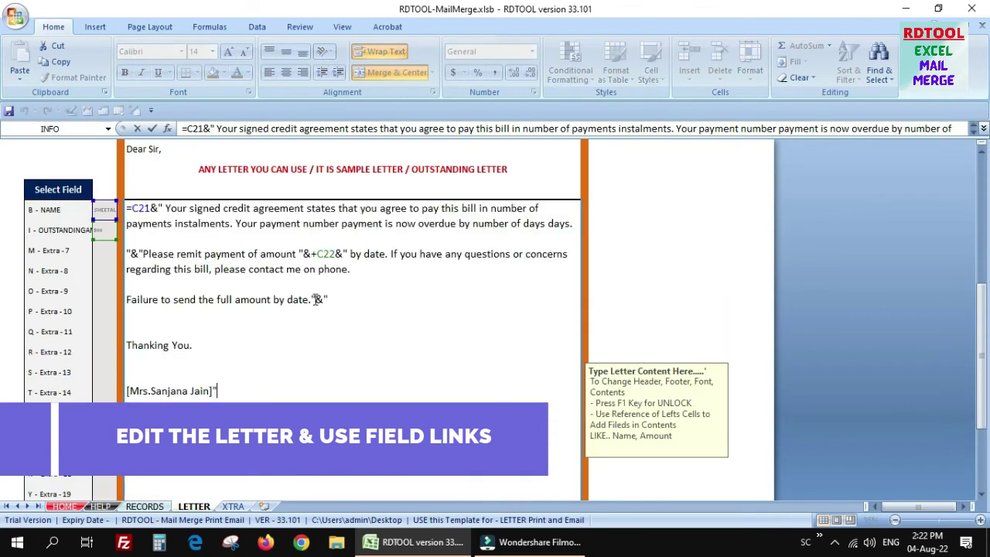
{"action": "key", "text": "Escape"}
{"action": "double_click", "coordinate": [313, 299]}
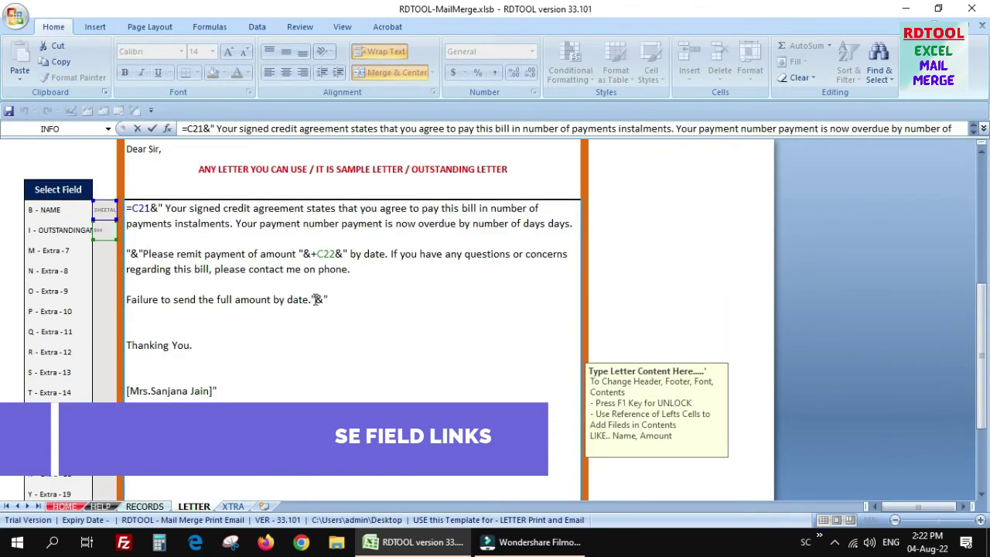
{"action": "key", "text": "Escape"}
{"action": "double_click", "coordinate": [313, 299]}
{"action": "key", "text": "Escape"}
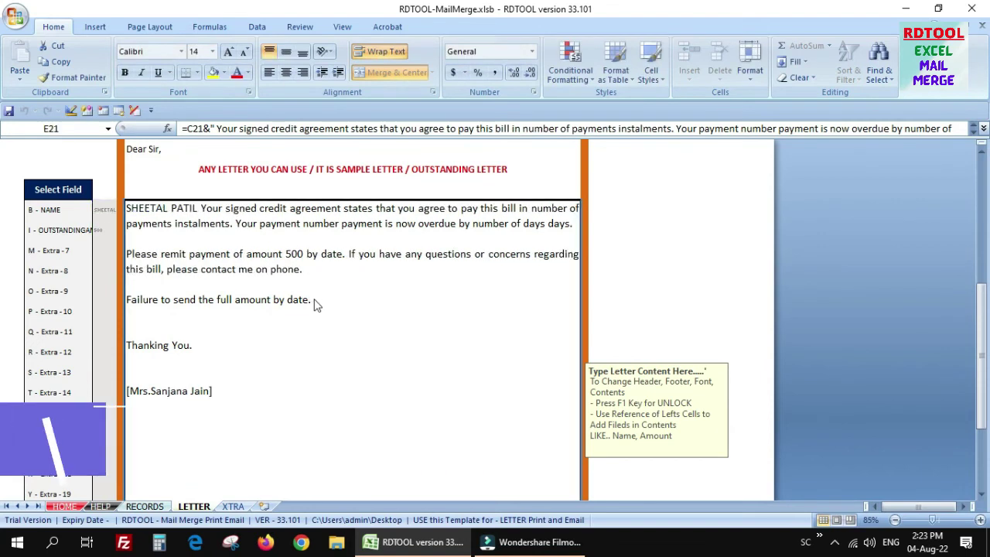
{"action": "double_click", "coordinate": [313, 300]}
{"action": "key", "text": "Escape"}
{"action": "scroll", "coordinate": [313, 299], "scroll_direction": "down", "scroll_amount": 2}
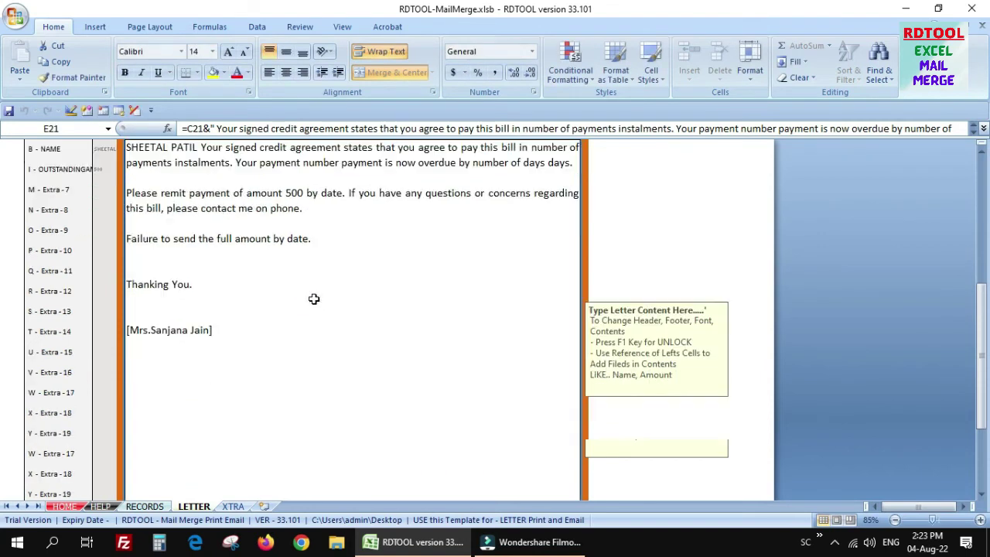
{"action": "scroll", "coordinate": [313, 299], "scroll_direction": "down", "scroll_amount": 1}
{"action": "scroll", "coordinate": [313, 299], "scroll_direction": "down", "scroll_amount": 1}
{"action": "left_click", "coordinate": [261, 298]}
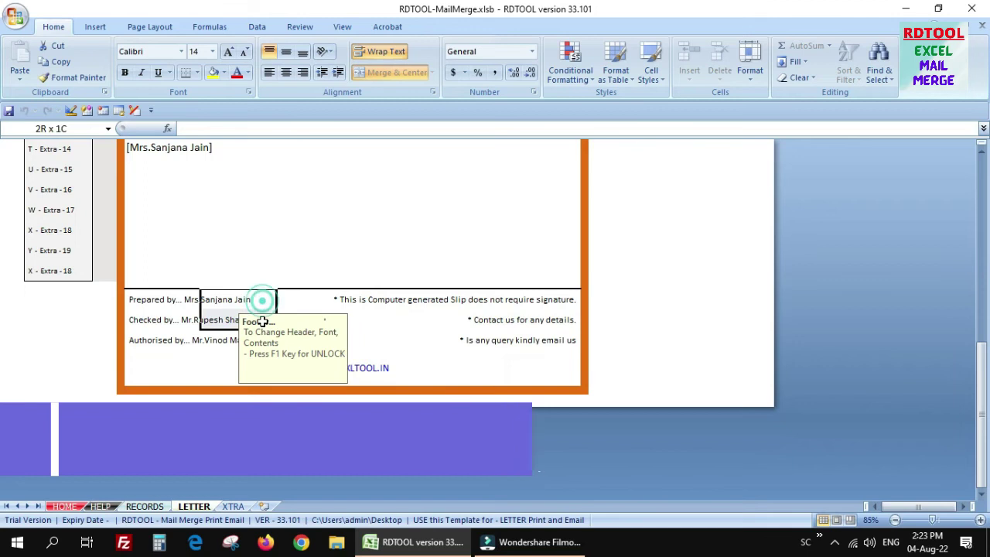
{"action": "left_click_drag", "start_coordinate": [132, 299], "coordinate": [416, 368]}
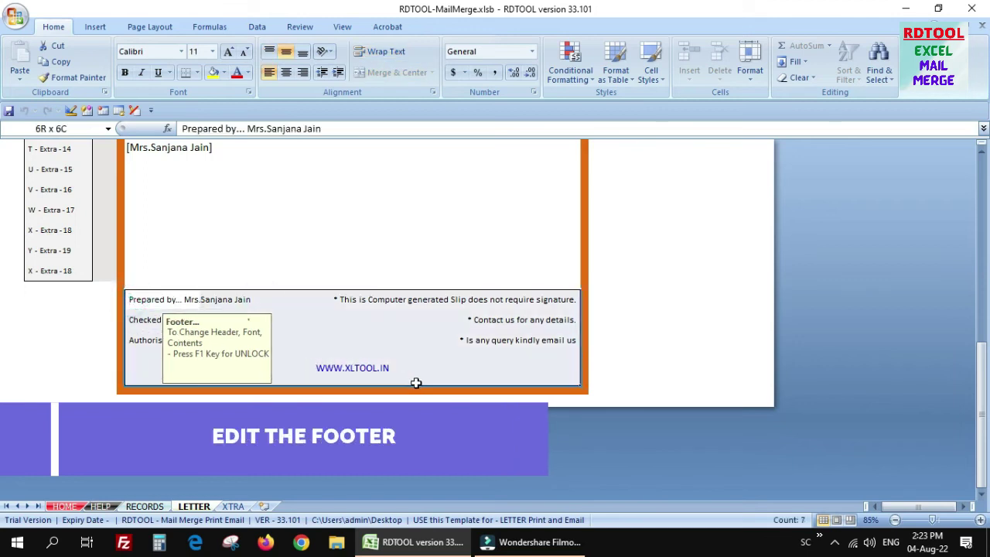
{"action": "scroll", "coordinate": [440, 343], "scroll_direction": "up", "scroll_amount": 2}
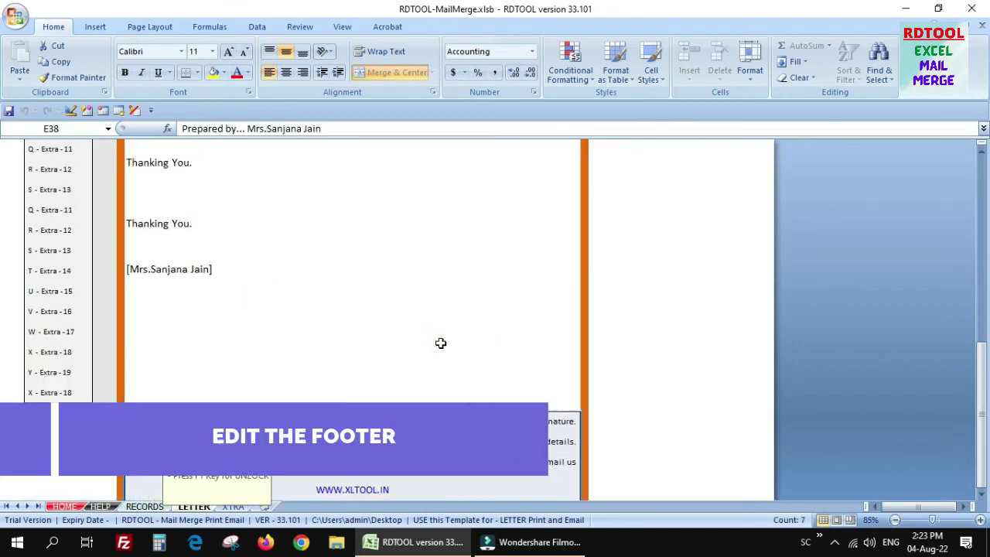
{"action": "scroll", "coordinate": [441, 342], "scroll_direction": "up", "scroll_amount": 3}
{"action": "scroll", "coordinate": [347, 337], "scroll_direction": "up", "scroll_amount": 2}
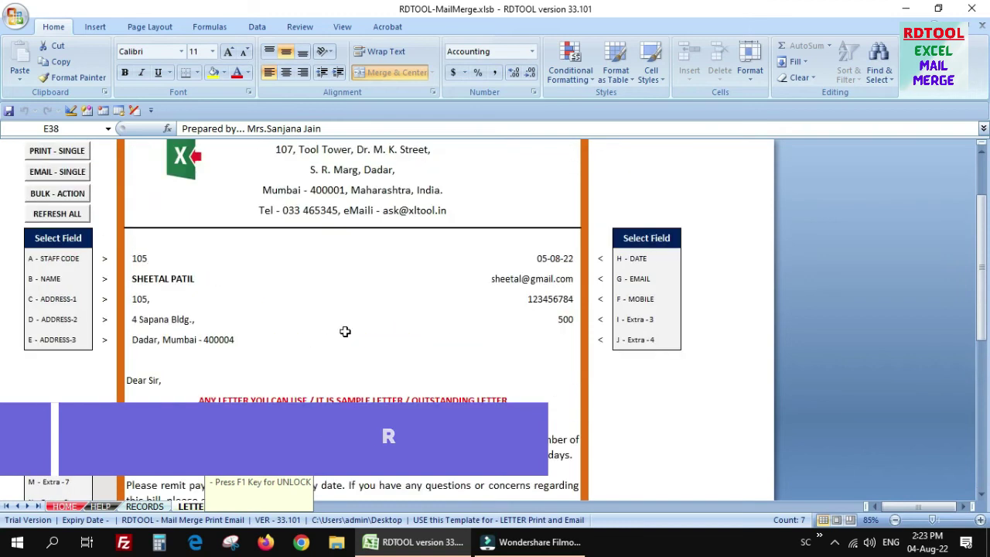
{"action": "left_click", "coordinate": [66, 260]}
{"action": "left_click", "coordinate": [99, 263]}
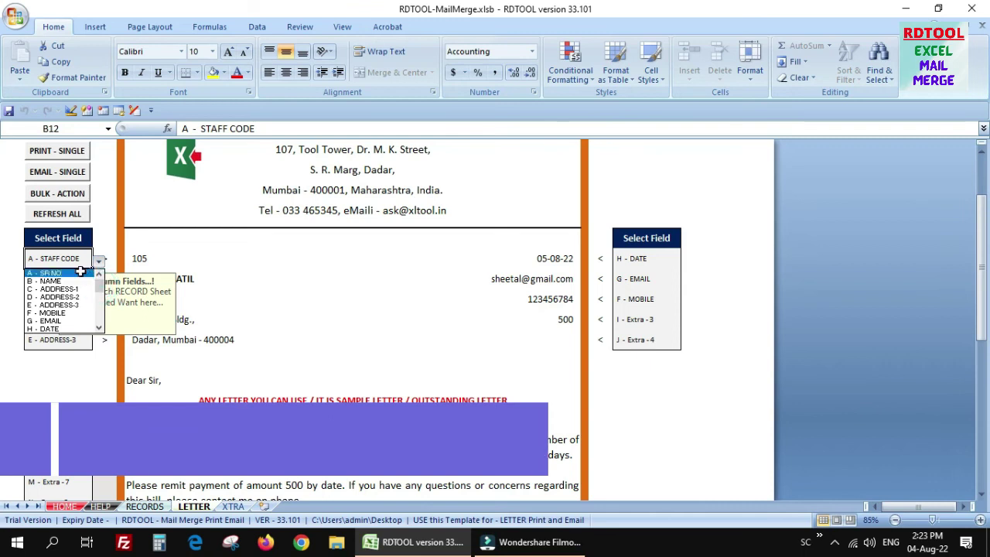
{"action": "left_click", "coordinate": [58, 279]}
{"action": "left_click", "coordinate": [100, 280]}
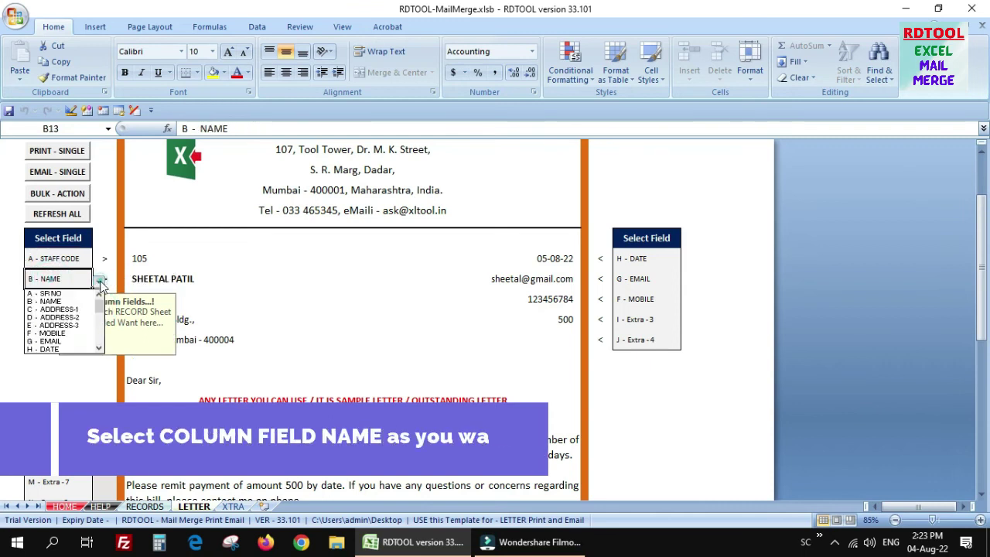
{"action": "left_click", "coordinate": [68, 301]}
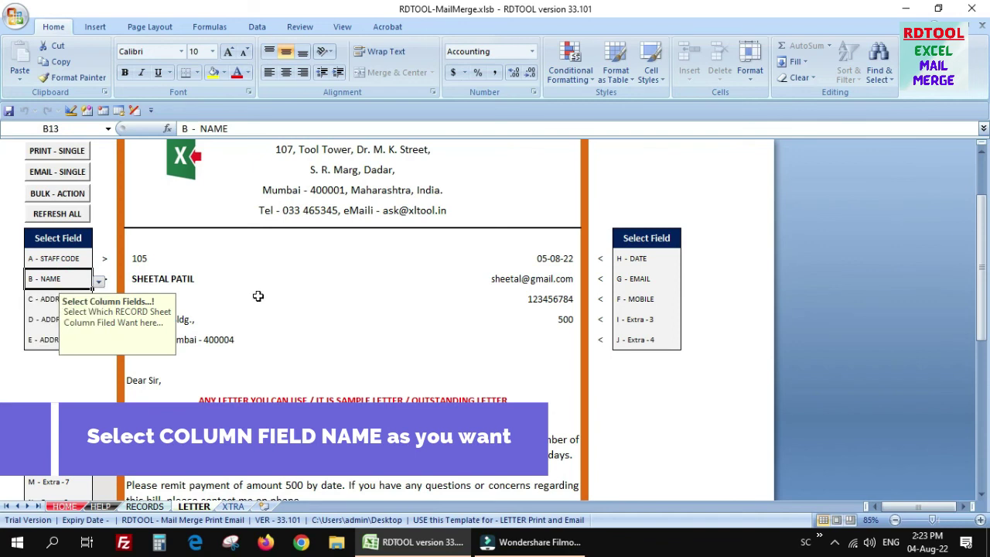
{"action": "left_click", "coordinate": [39, 341]}
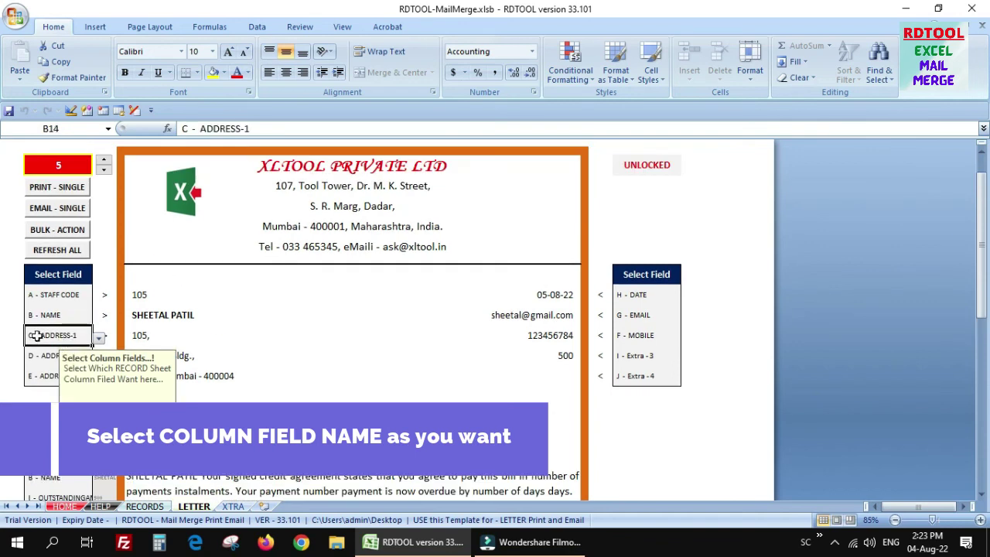
{"action": "left_click", "coordinate": [98, 341]}
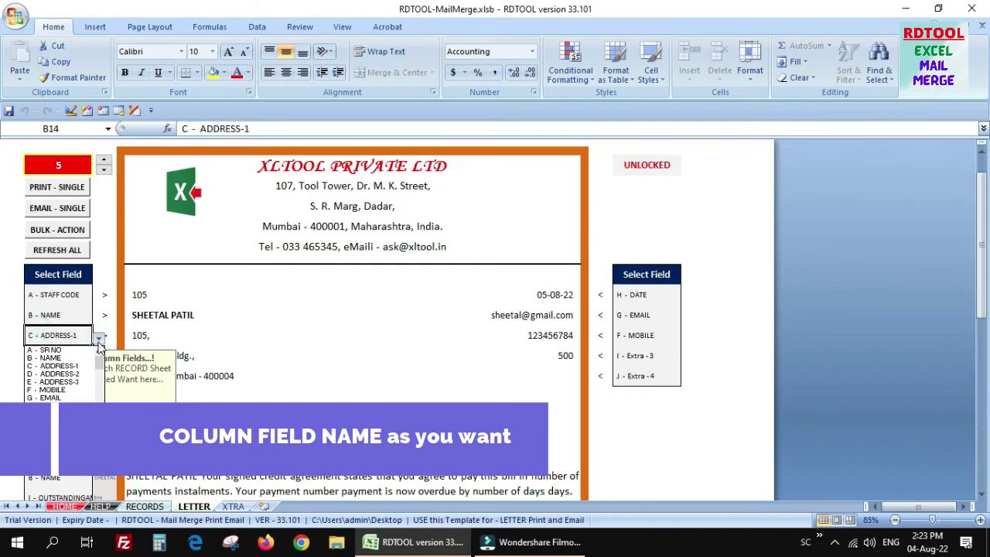
{"action": "left_click", "coordinate": [52, 366]}
{"action": "left_click", "coordinate": [98, 361]}
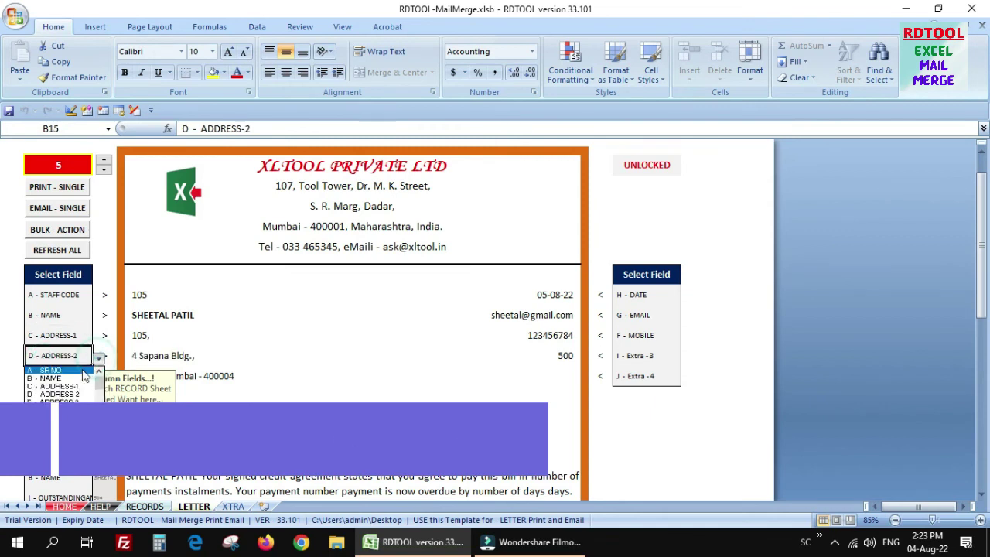
{"action": "left_click", "coordinate": [98, 361]}
{"action": "left_click", "coordinate": [631, 302]}
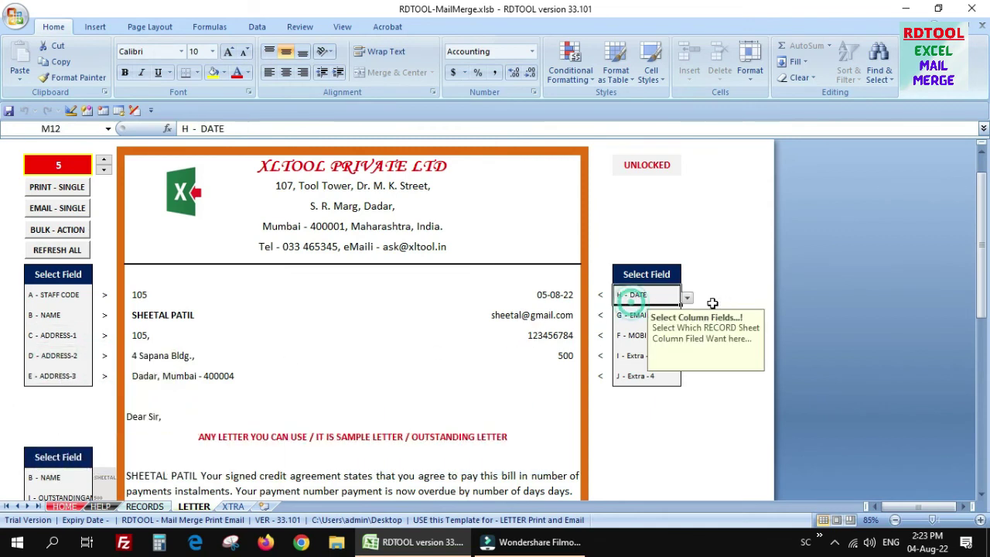
{"action": "left_click", "coordinate": [686, 297]}
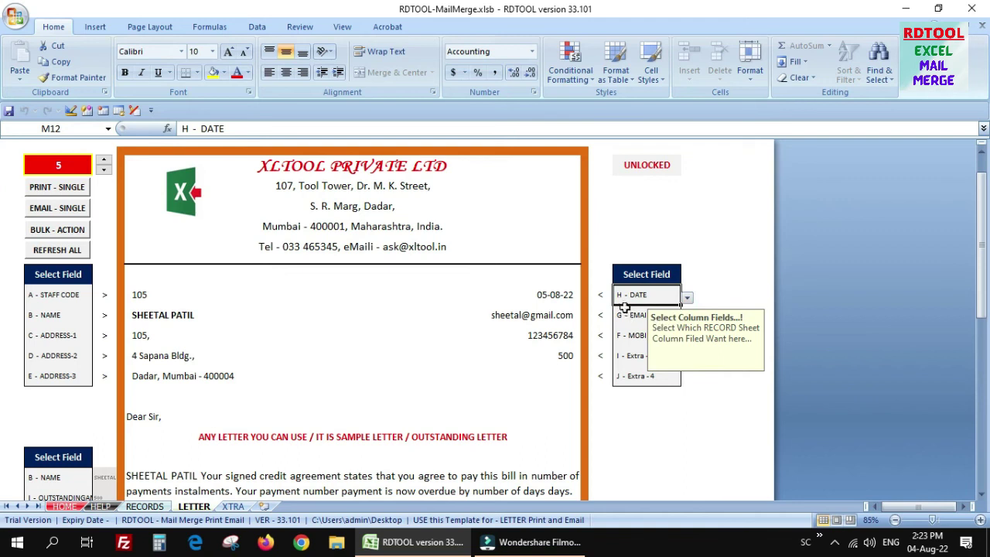
{"action": "left_click", "coordinate": [625, 308]}
{"action": "left_click", "coordinate": [687, 317]}
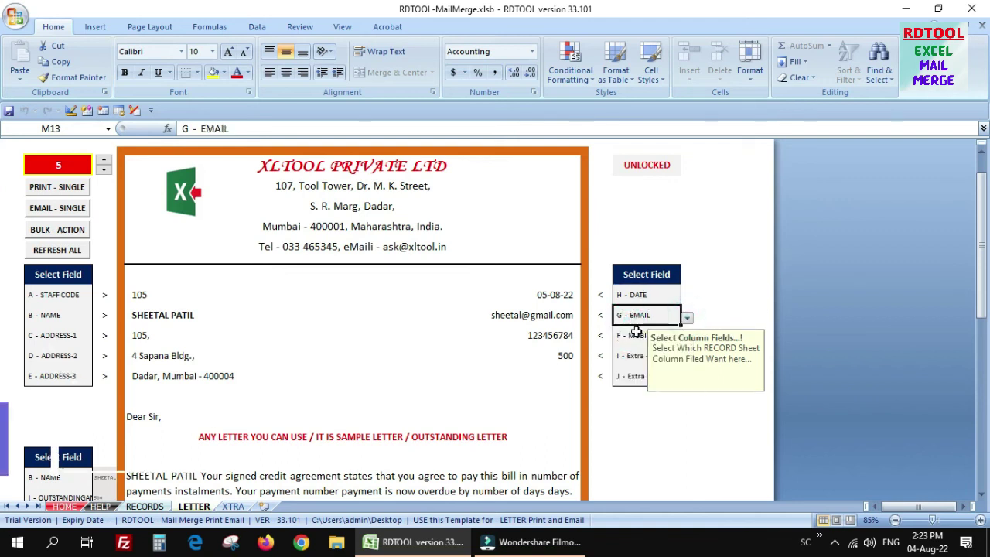
{"action": "left_click", "coordinate": [636, 332]}
{"action": "left_click", "coordinate": [686, 337]}
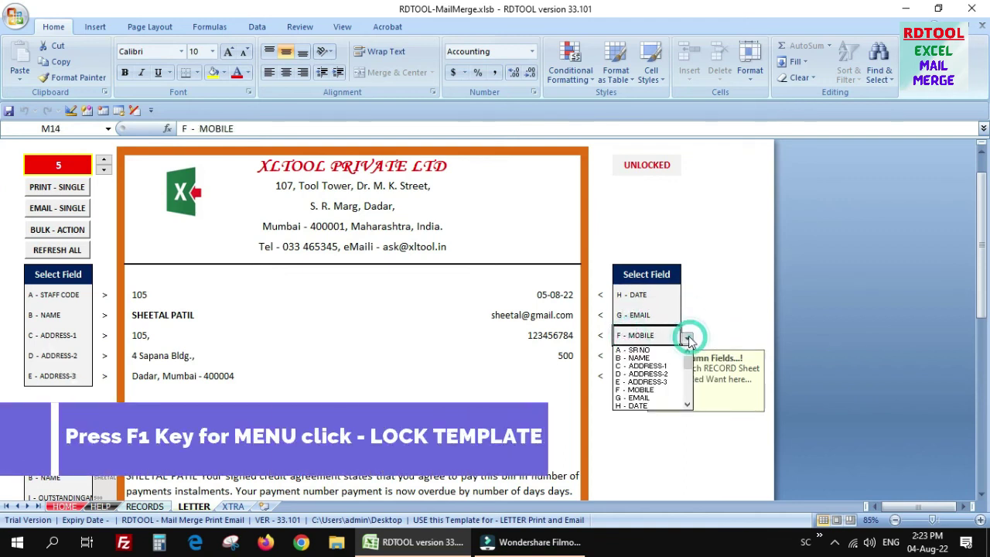
Keep MOBILE as the field link, lock the template again, and refresh the letter for record 2
{"action": "left_click", "coordinate": [686, 339]}
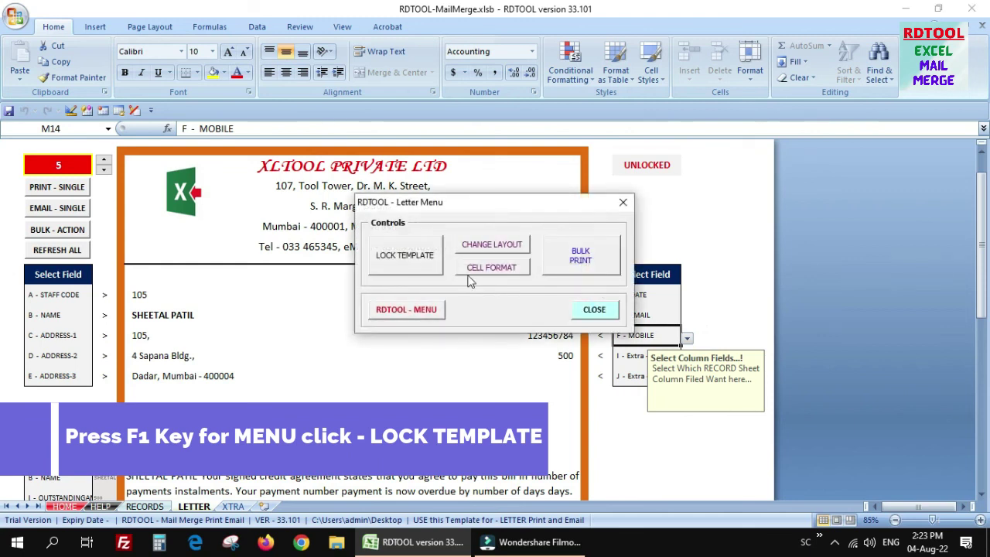
{"action": "left_click", "coordinate": [406, 266]}
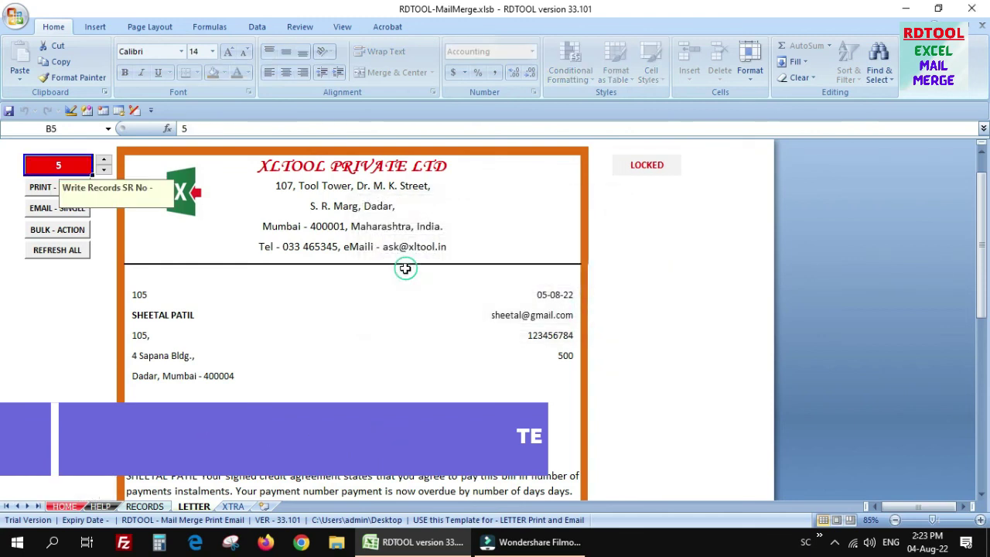
{"action": "left_click", "coordinate": [68, 259]}
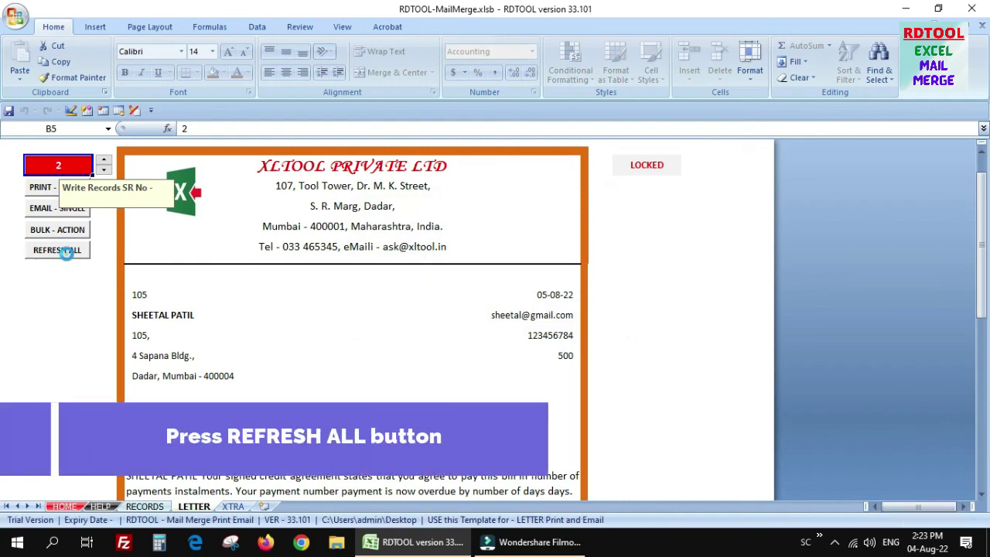